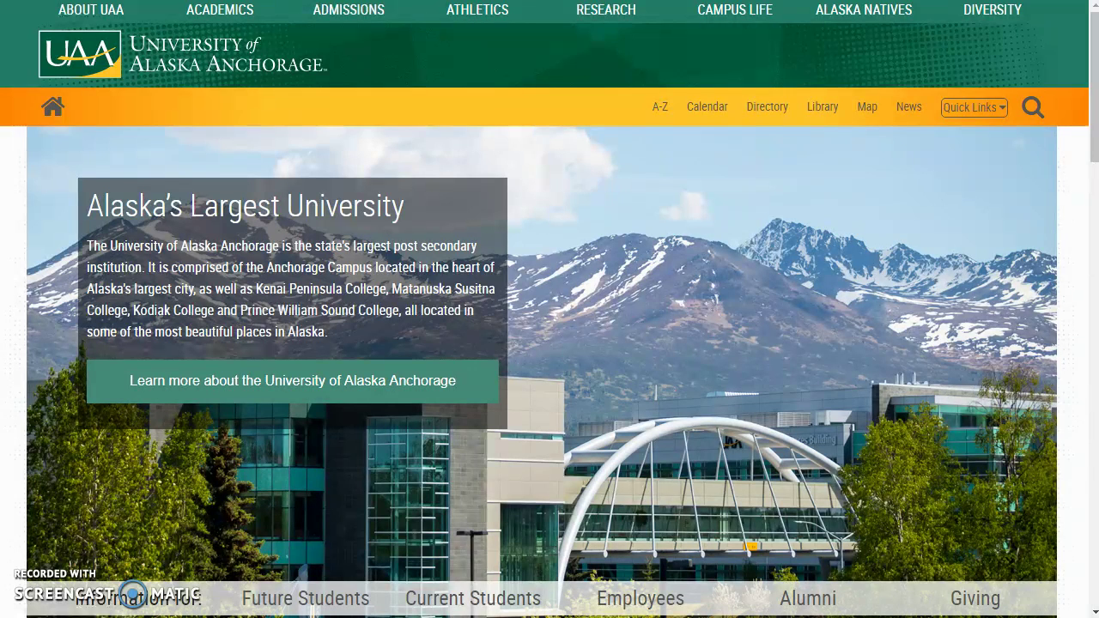
Step: Open the eWolf ePortfolio site from the university home page's quick links and leave full-screen view
{"action": "left_click", "coordinate": [981, 107]}
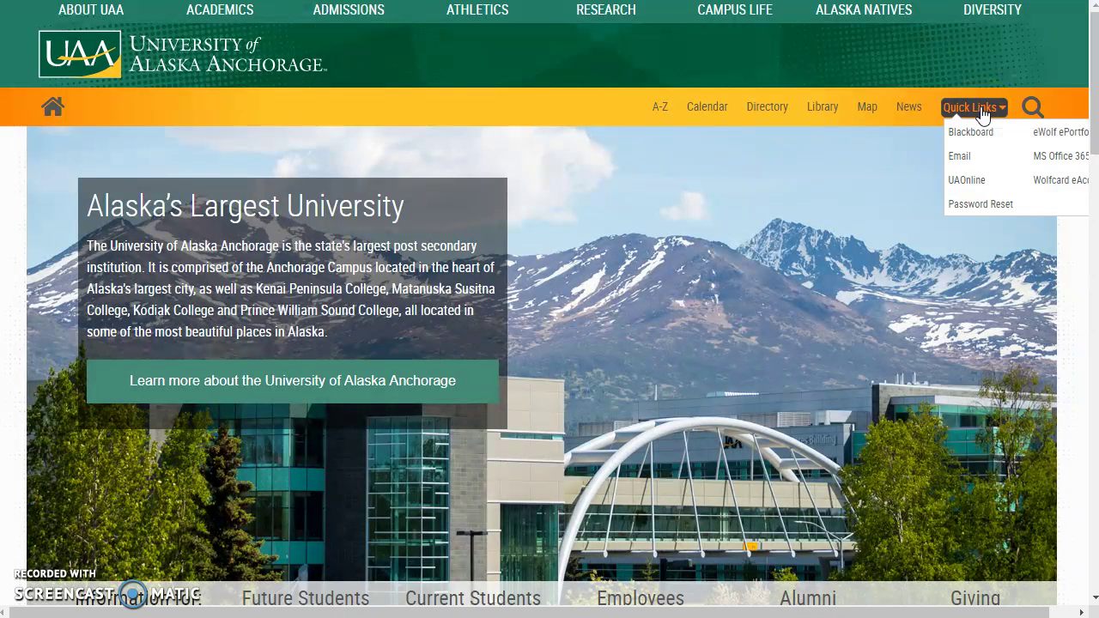
{"action": "left_click", "coordinate": [1050, 137]}
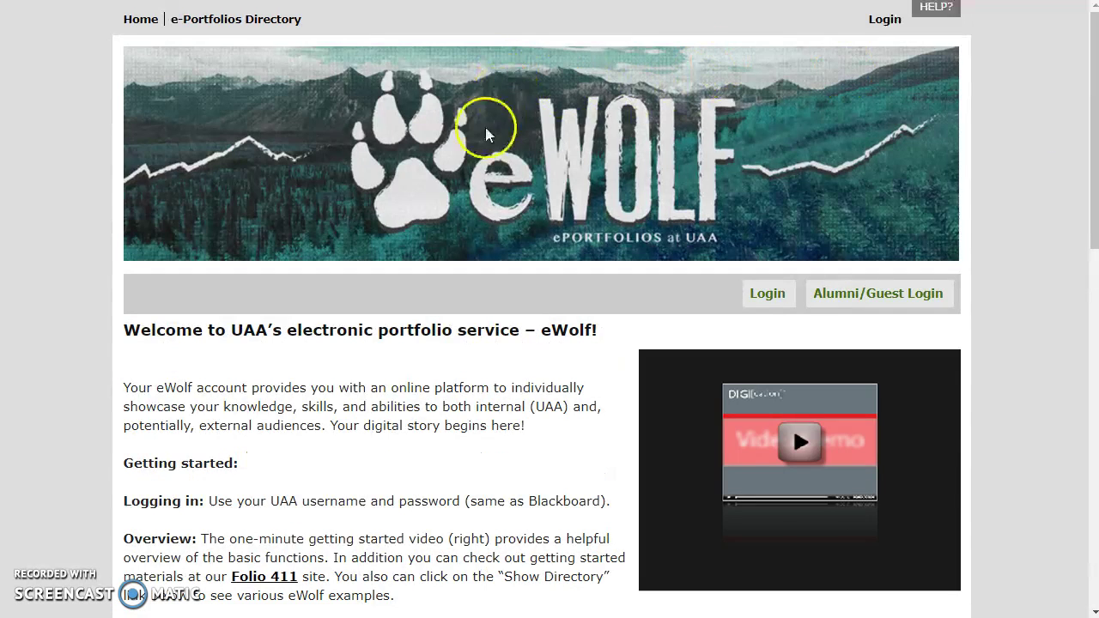
{"action": "key", "text": "F11"}
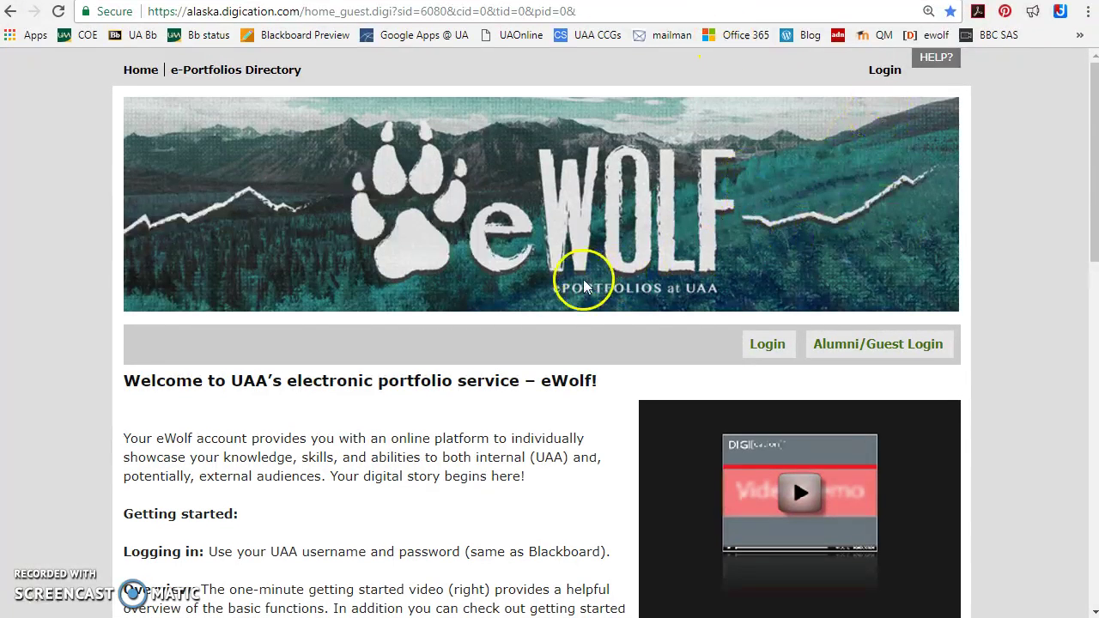
Step: Review the eWolf welcome page's support information and community portfolios, and log in with the prefilled account credentials
{"action": "left_click_drag", "start_coordinate": [1091, 93], "coordinate": [1064, 246]}
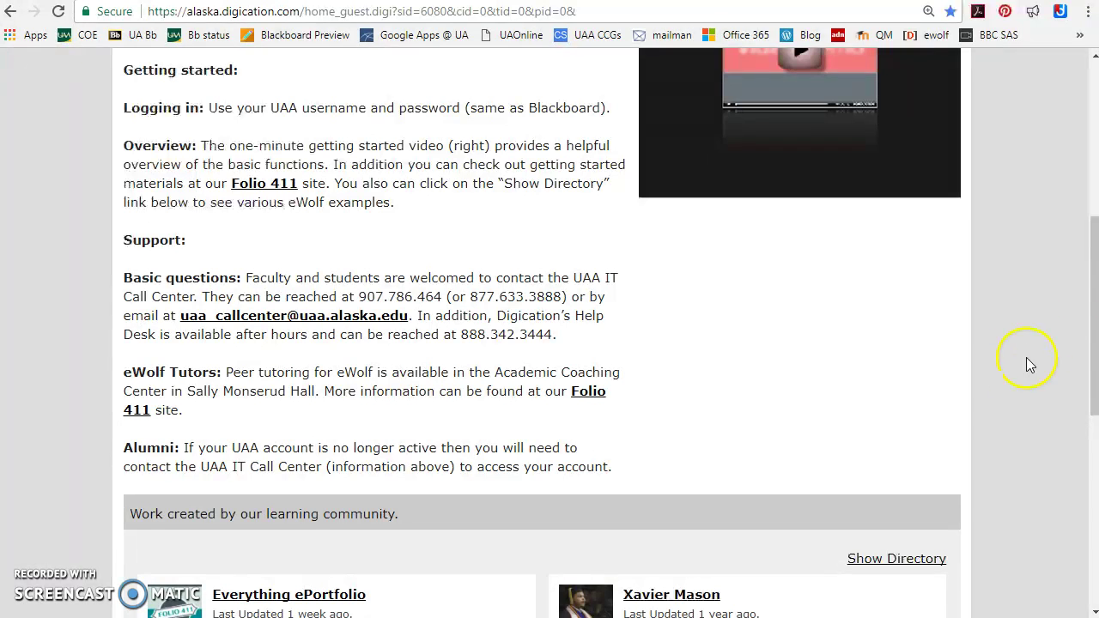
{"action": "scroll", "coordinate": [916, 372], "scroll_direction": "down", "scroll_amount": 2}
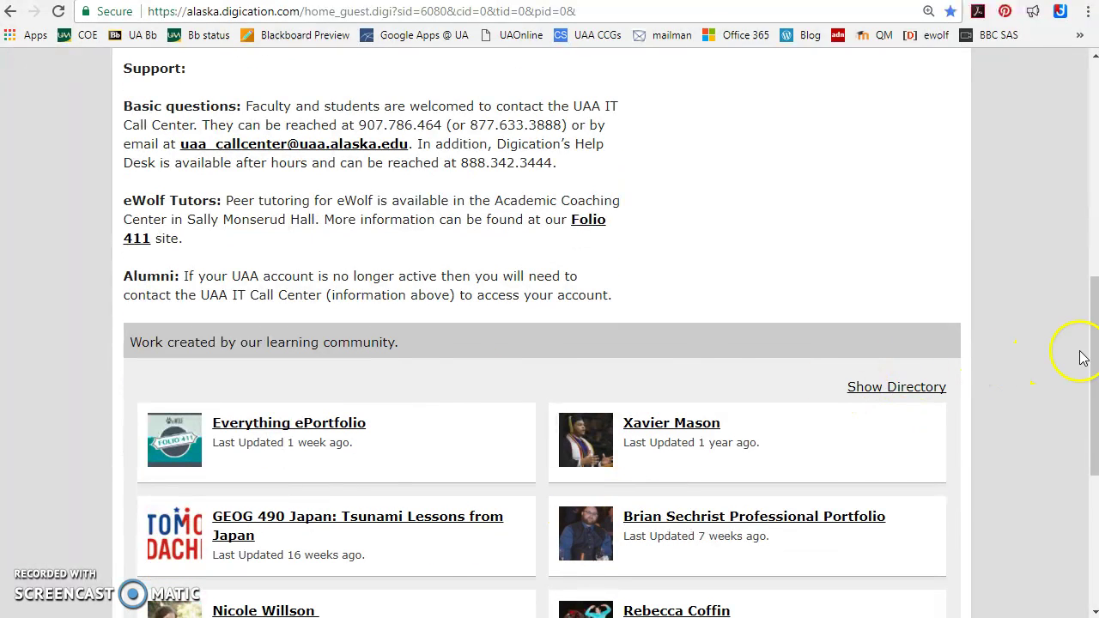
{"action": "left_click_drag", "start_coordinate": [1097, 346], "coordinate": [1089, 118]}
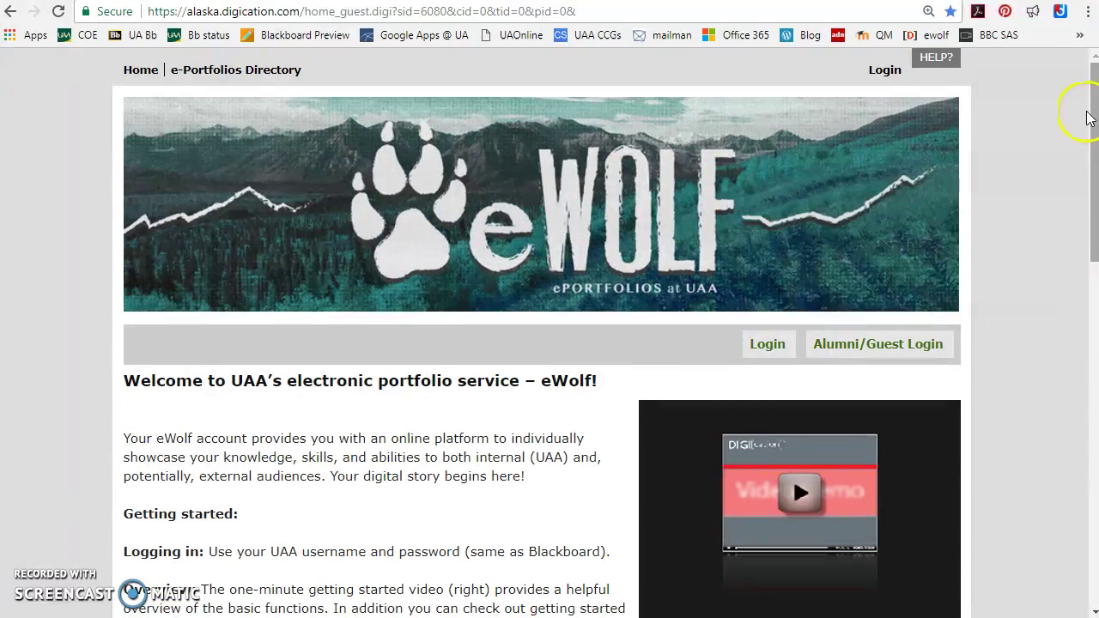
{"action": "left_click", "coordinate": [767, 346]}
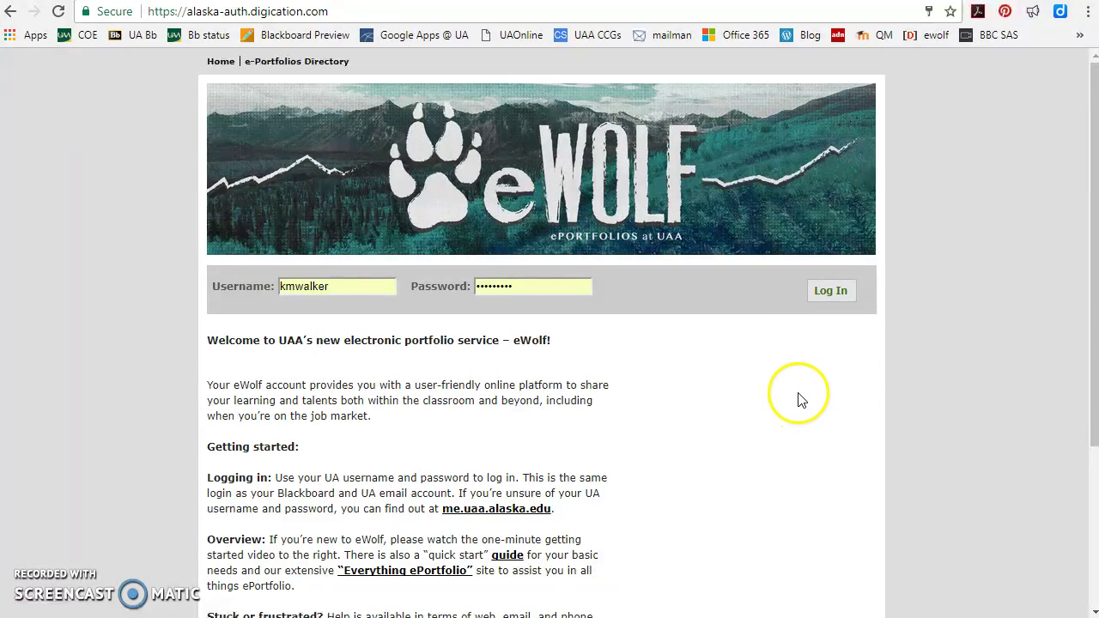
{"action": "left_click", "coordinate": [831, 291]}
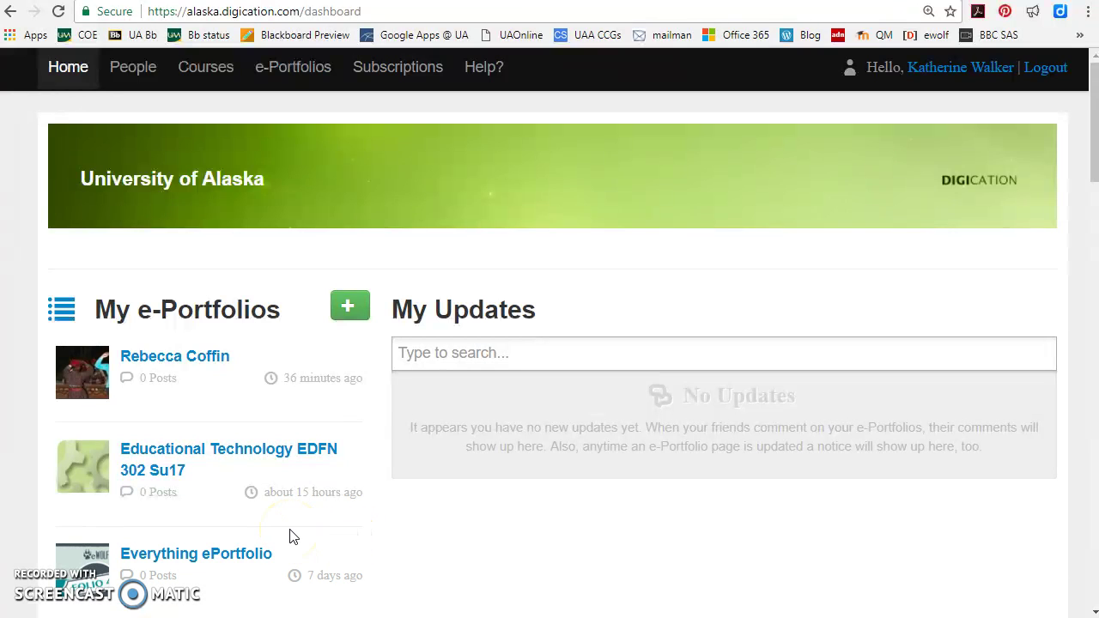
Step: Start creating a new e-Portfolio from the dashboard and choose the classic Digication version
{"action": "left_click", "coordinate": [183, 562]}
{"action": "left_click", "coordinate": [355, 315]}
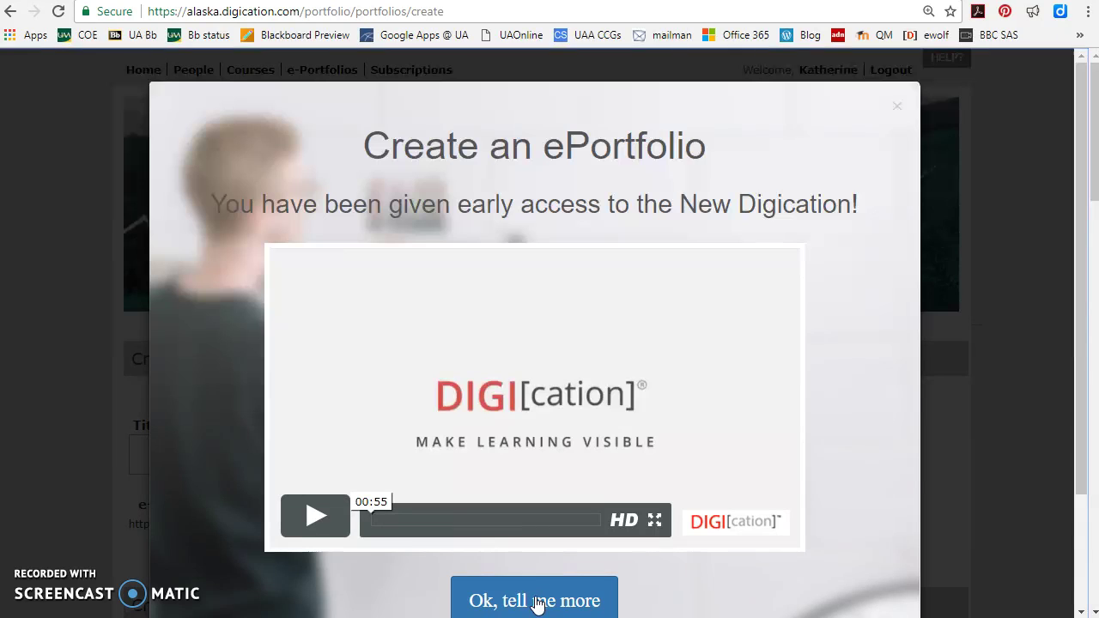
{"action": "scroll", "coordinate": [537, 604], "scroll_direction": "down", "scroll_amount": 3}
{"action": "left_click", "coordinate": [878, 562]}
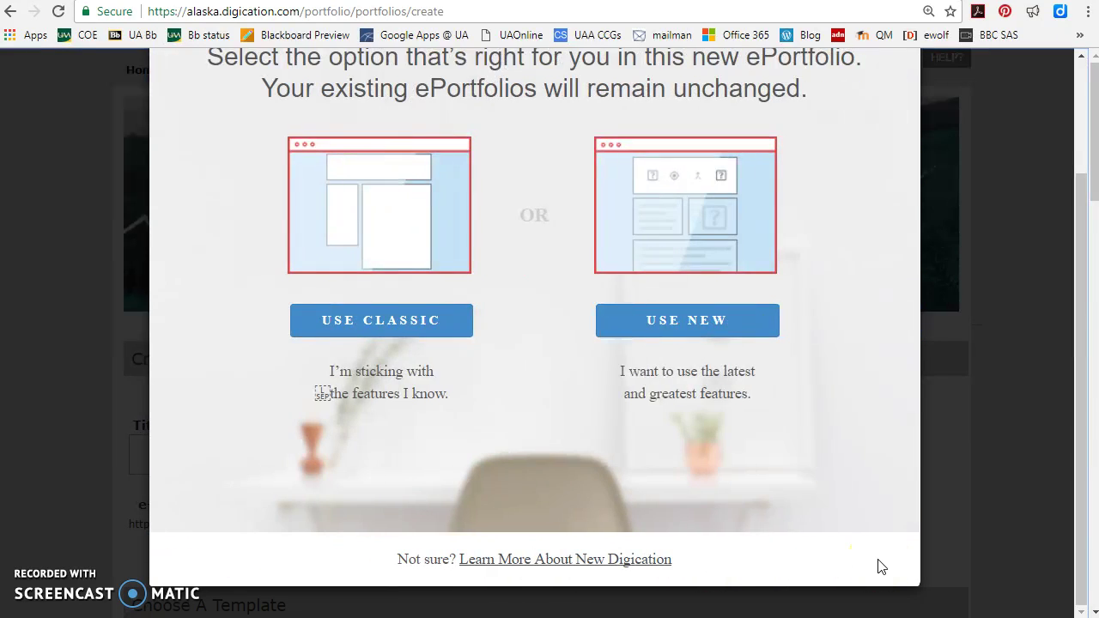
{"action": "left_click", "coordinate": [351, 325]}
{"action": "left_click", "coordinate": [360, 307]}
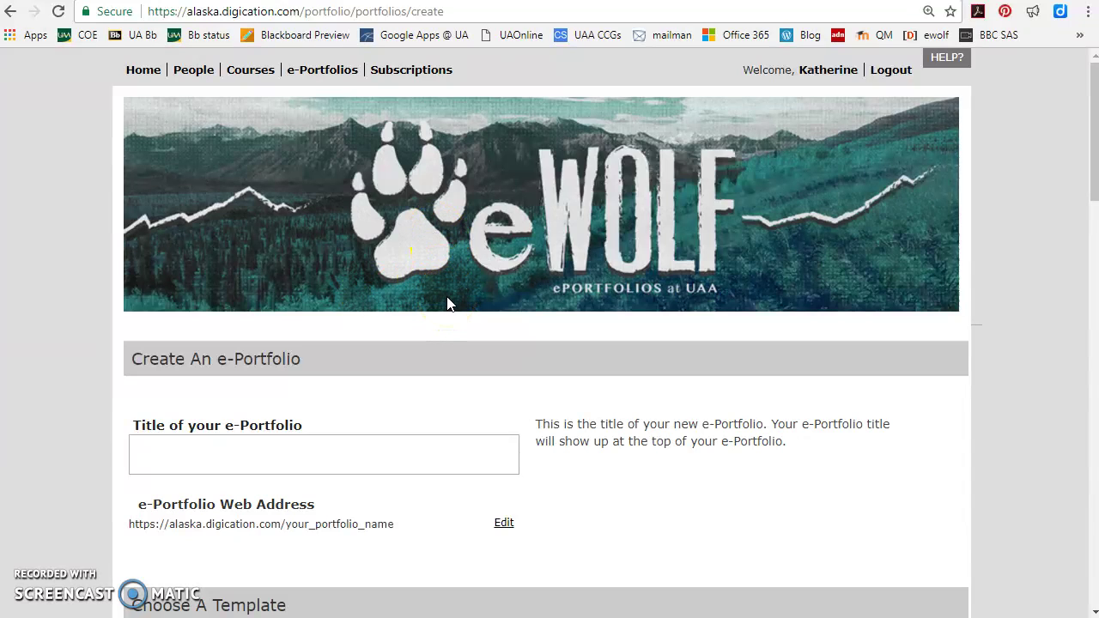
Step: View the help article on enabling Flash for Digication and return to the e-Portfolio creation form
{"action": "left_click", "coordinate": [448, 256]}
{"action": "left_click", "coordinate": [283, 0]}
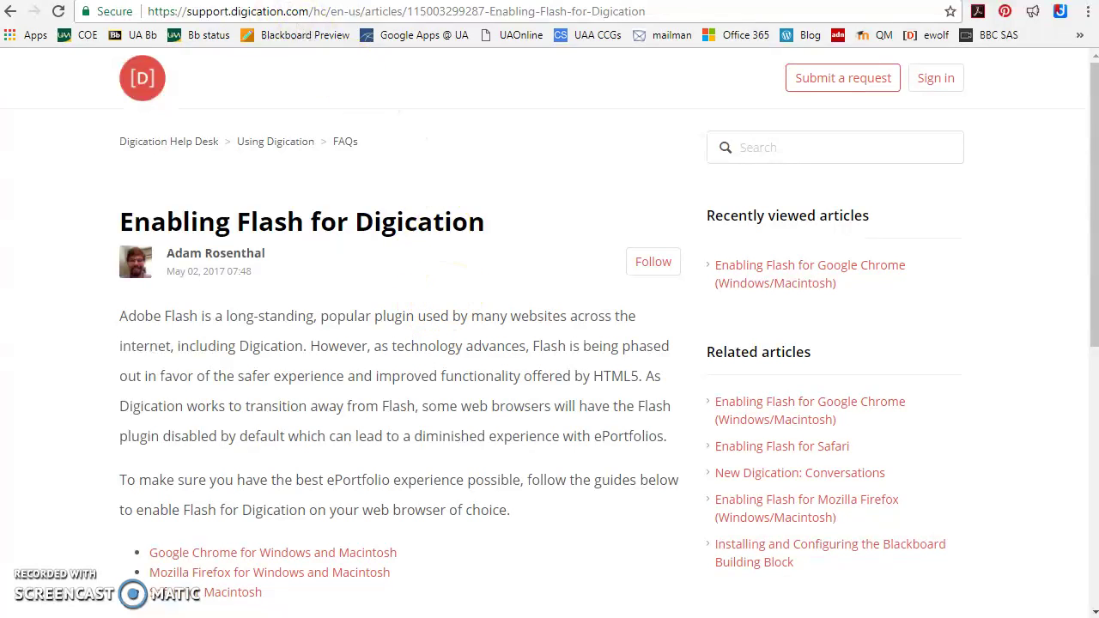
{"action": "left_click", "coordinate": [314, 1]}
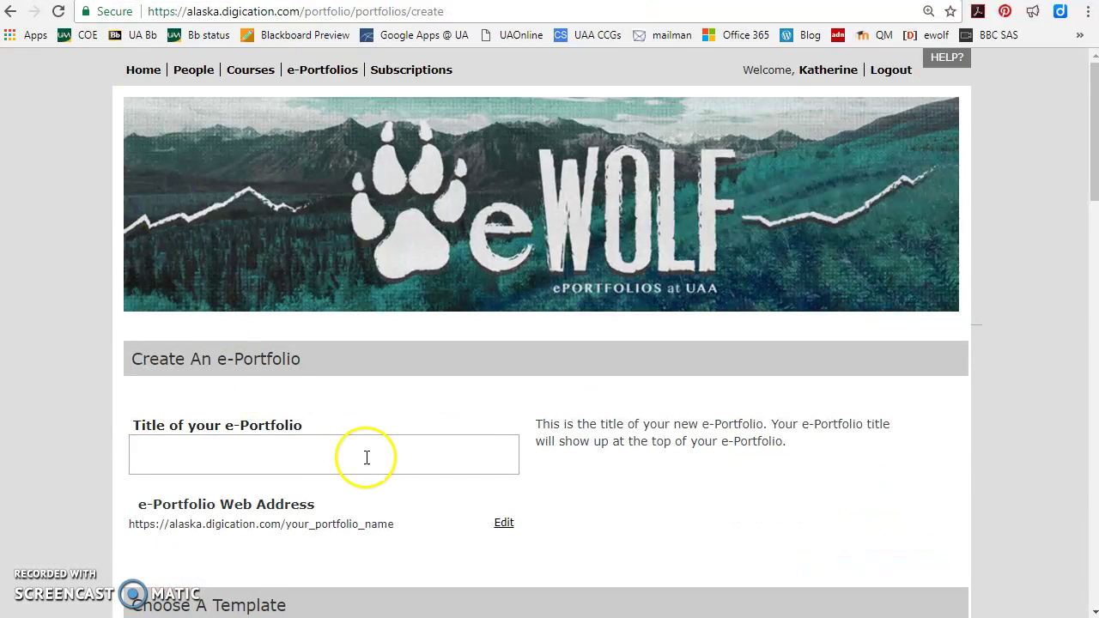
Step: Examine the available e-Portfolio templates, expanding the full selection and listing the University of Alaska Templates
{"action": "scroll", "coordinate": [366, 458], "scroll_direction": "down", "scroll_amount": 2}
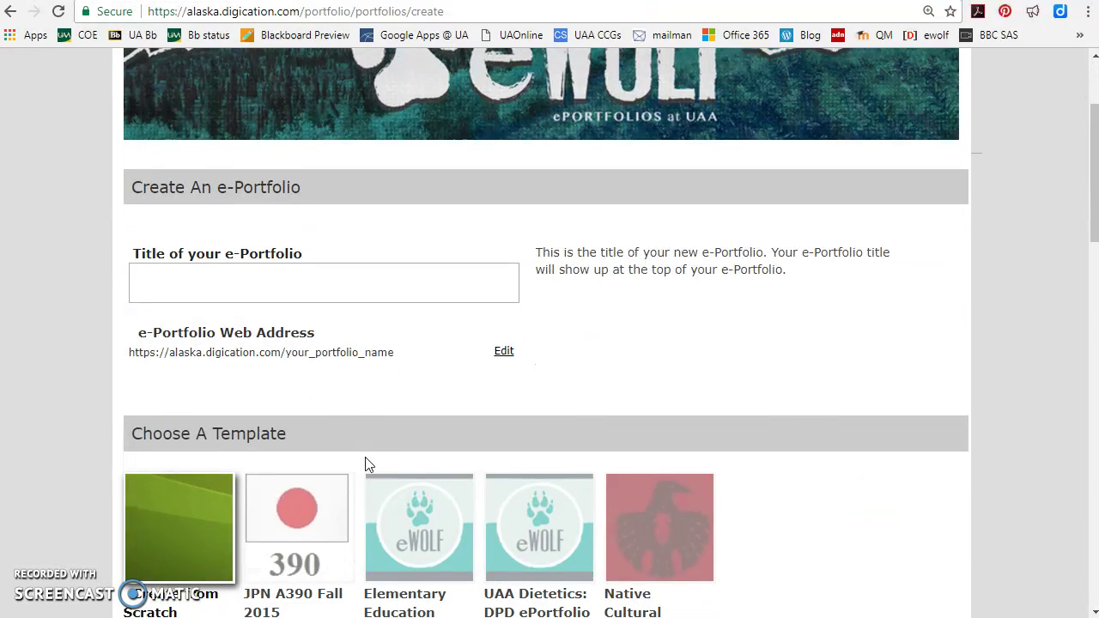
{"action": "scroll", "coordinate": [401, 395], "scroll_direction": "down", "scroll_amount": 4}
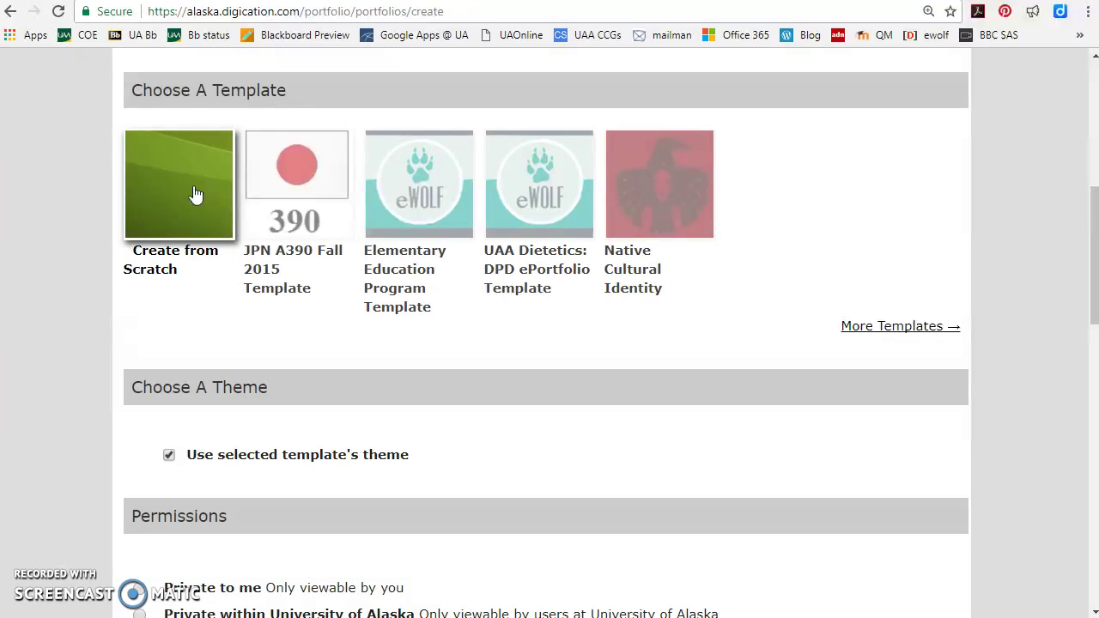
{"action": "left_click", "coordinate": [925, 331]}
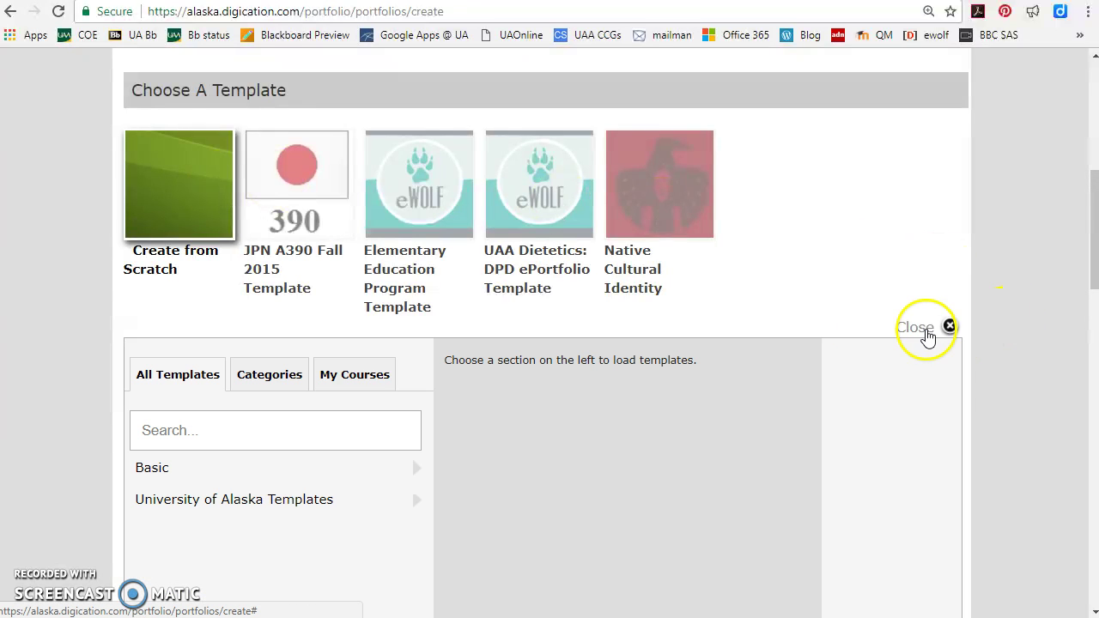
{"action": "left_click", "coordinate": [247, 505]}
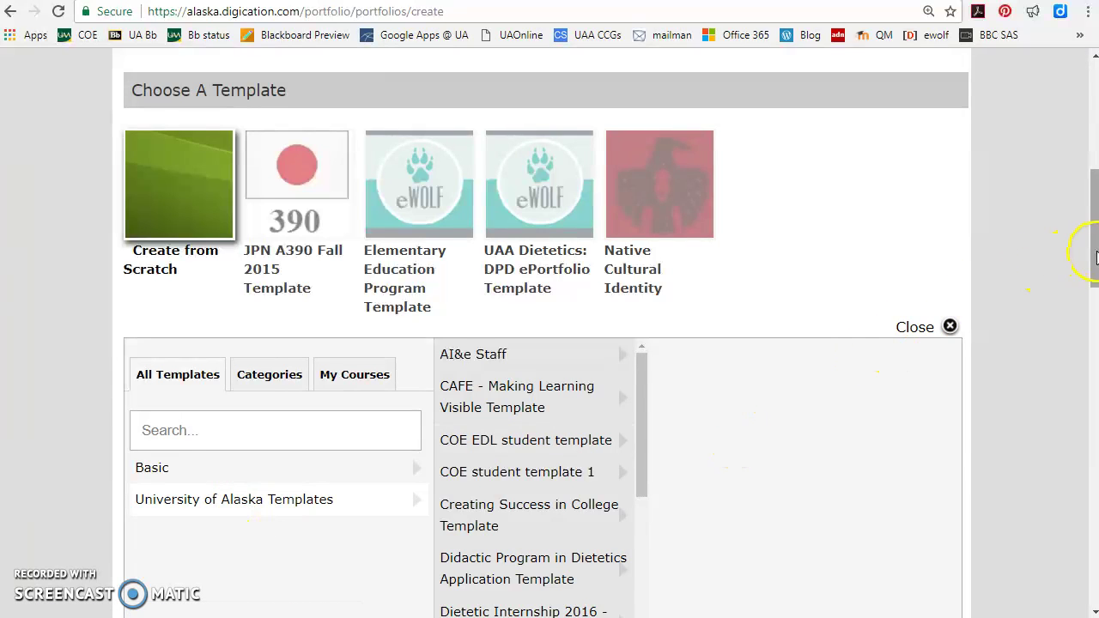
{"action": "left_click_drag", "start_coordinate": [1096, 258], "coordinate": [1097, 283]}
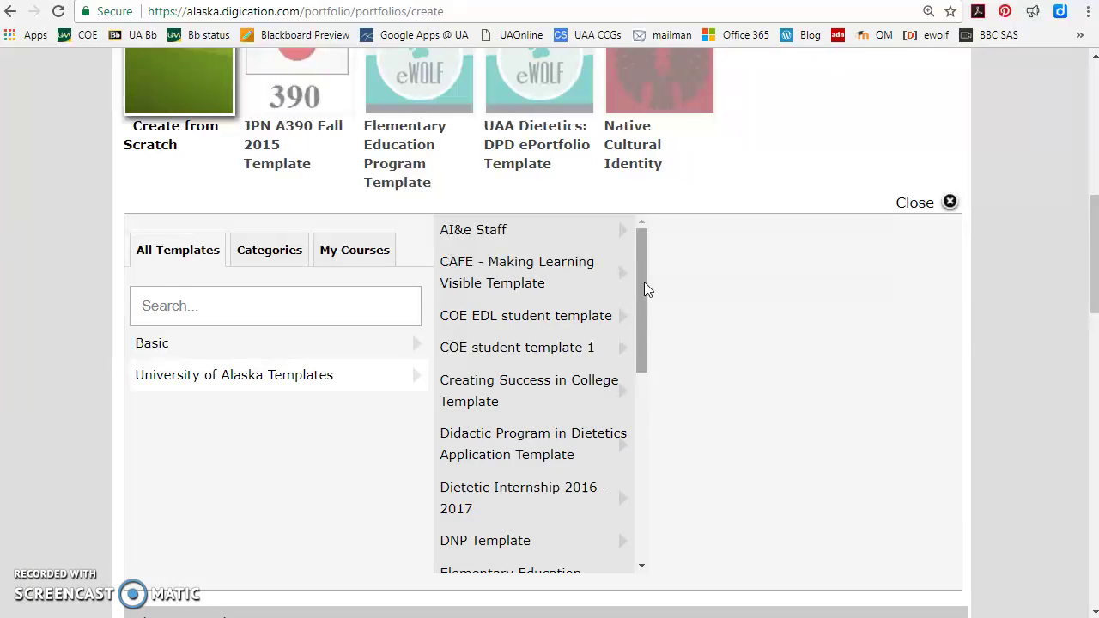
{"action": "left_click_drag", "start_coordinate": [647, 290], "coordinate": [653, 255]}
Step: Allow tags by all editors, review the comment and conversation settings, and return to the dashboard without creating the e-Portfolio
{"action": "scroll", "coordinate": [732, 264], "scroll_direction": "down", "scroll_amount": 5}
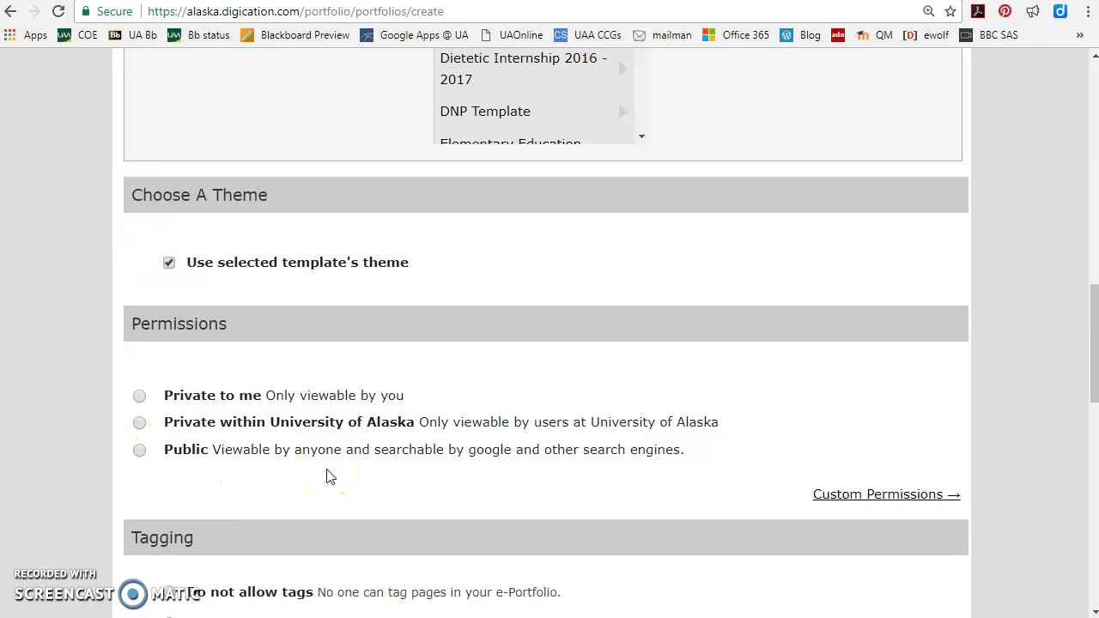
{"action": "scroll", "coordinate": [330, 477], "scroll_direction": "down", "scroll_amount": 3}
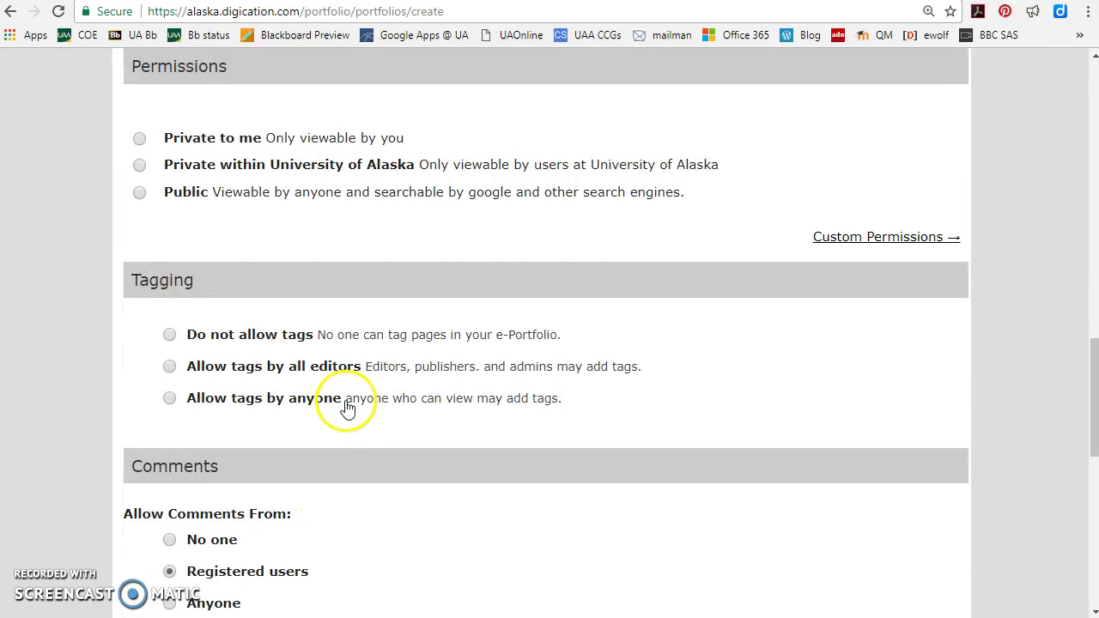
{"action": "left_click", "coordinate": [169, 367]}
{"action": "scroll", "coordinate": [469, 421], "scroll_direction": "down", "scroll_amount": 2}
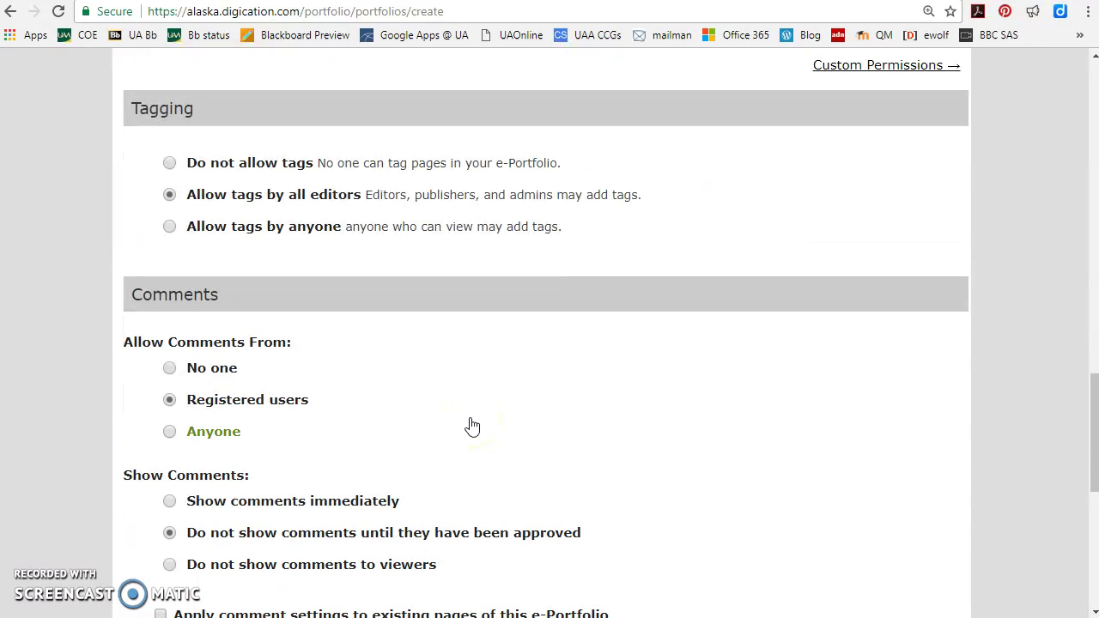
{"action": "scroll", "coordinate": [472, 426], "scroll_direction": "down", "scroll_amount": 2}
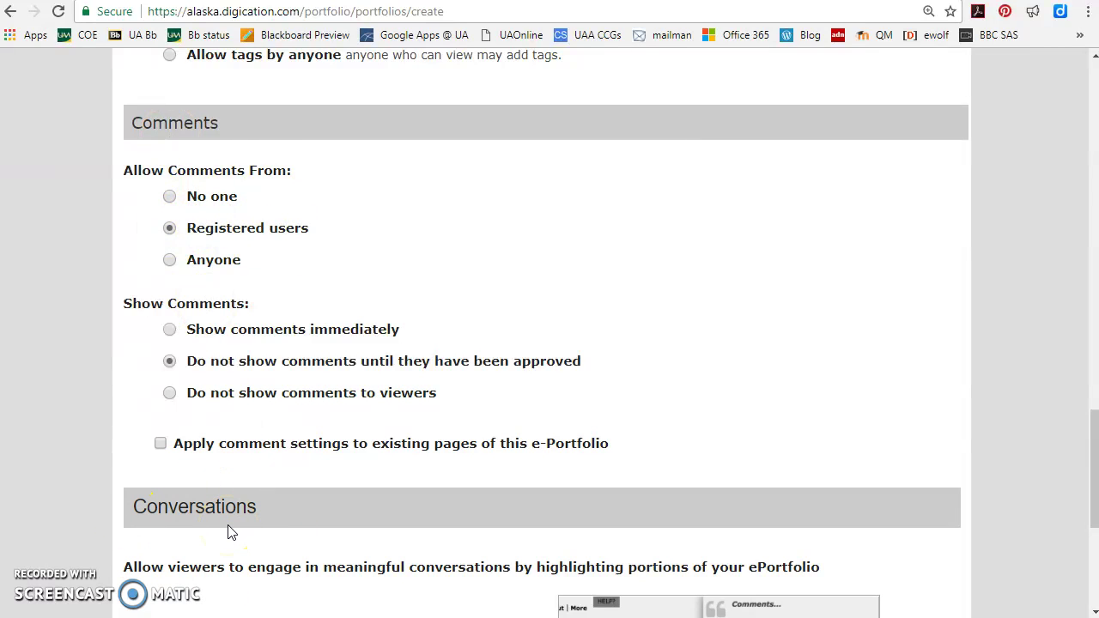
{"action": "scroll", "coordinate": [230, 531], "scroll_direction": "down", "scroll_amount": 4}
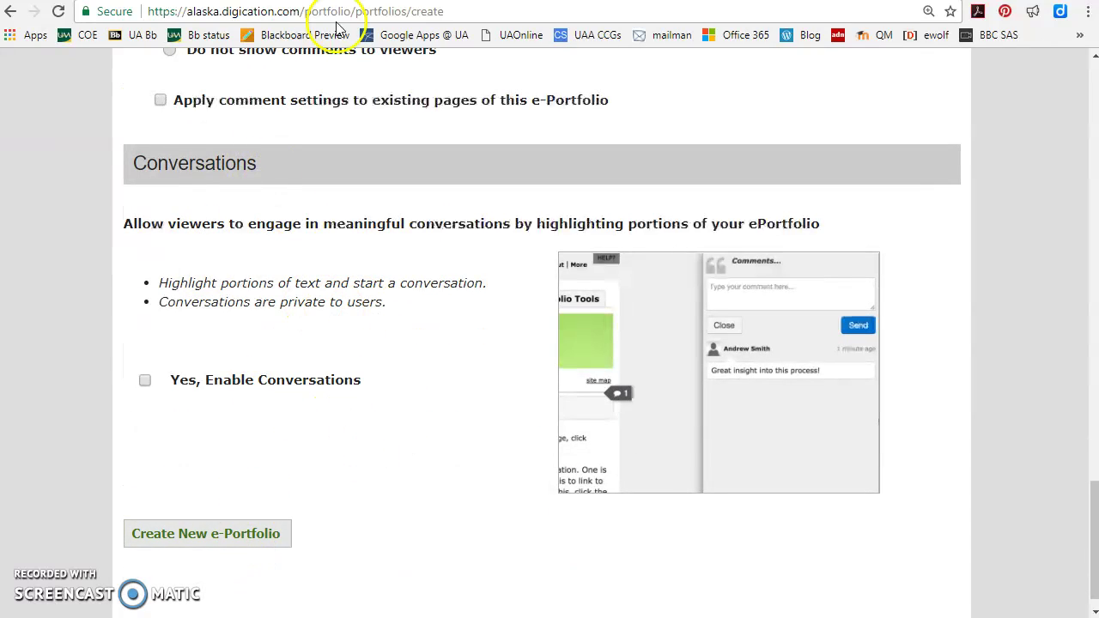
{"action": "left_click", "coordinate": [16, 16]}
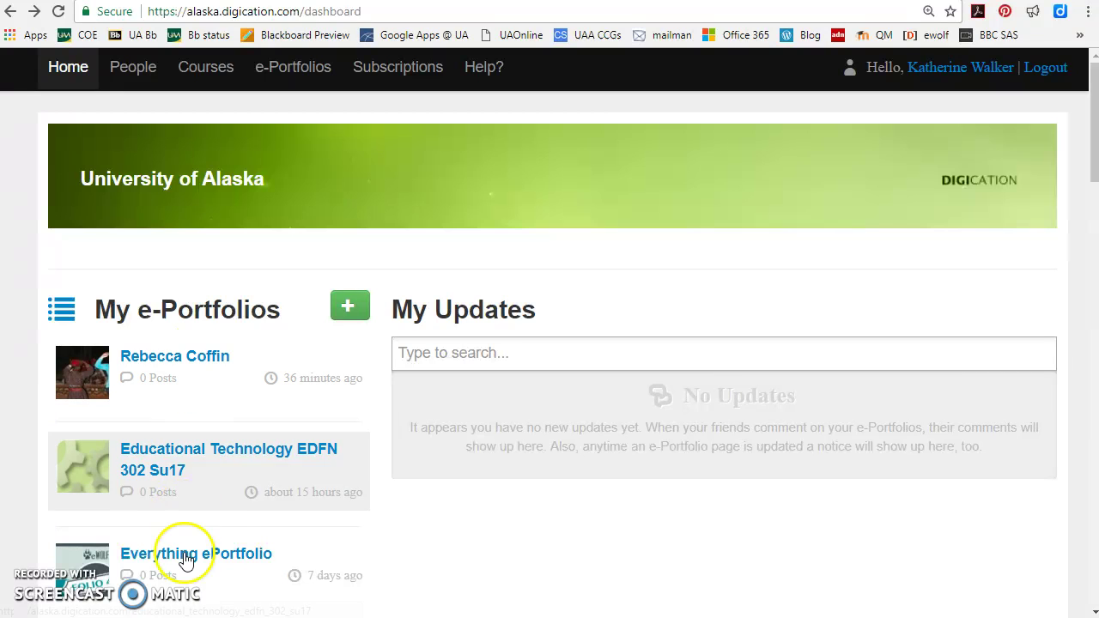
Step: Look through the existing e-Portfolios on the dashboard and open Educational Technology EDFN 302 Su17
{"action": "scroll", "coordinate": [187, 560], "scroll_direction": "down", "scroll_amount": 3}
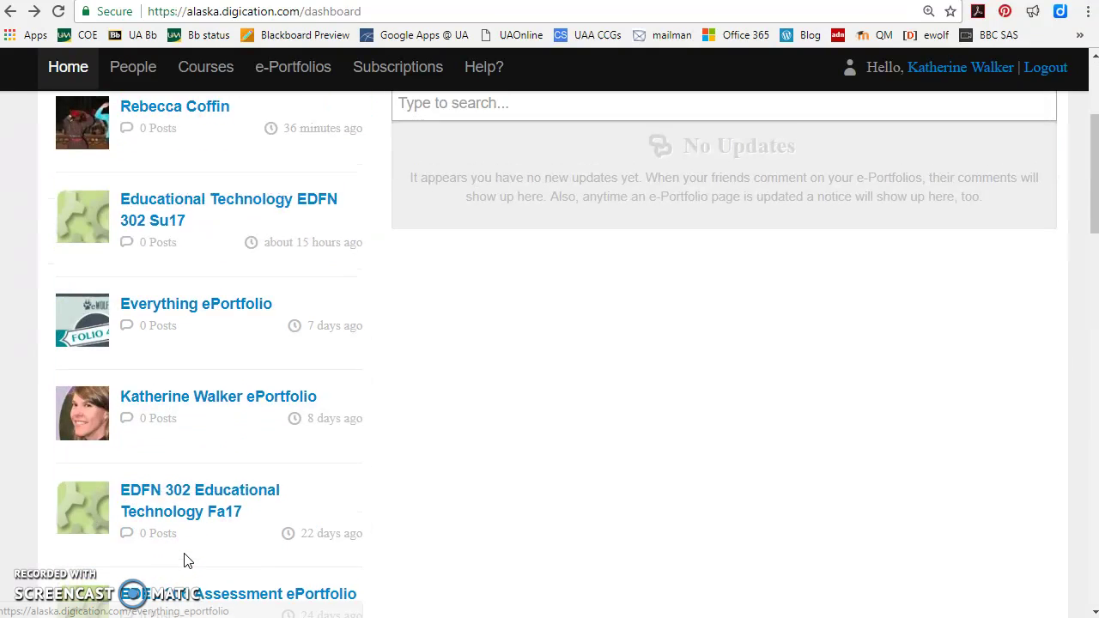
{"action": "scroll", "coordinate": [186, 560], "scroll_direction": "up", "scroll_amount": 3}
{"action": "left_click", "coordinate": [186, 556]}
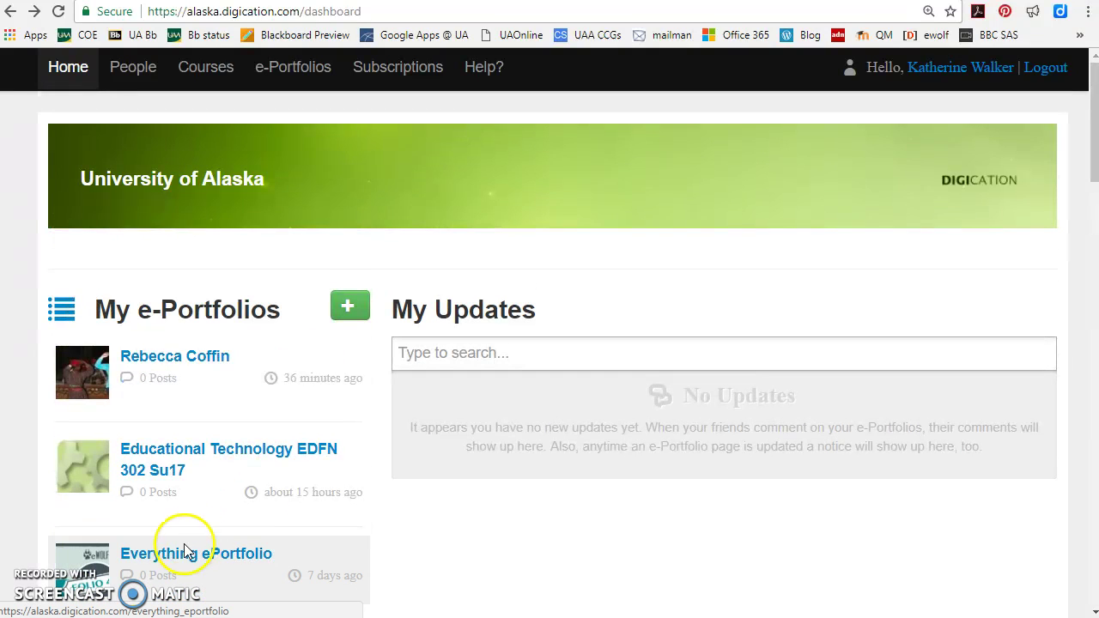
{"action": "left_click", "coordinate": [473, 582]}
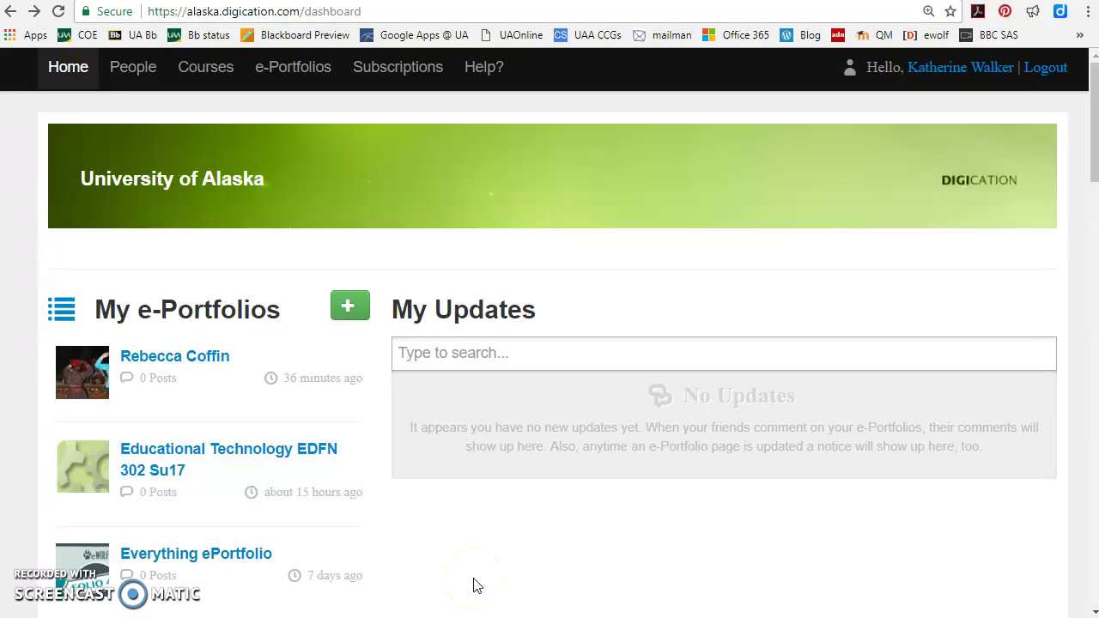
{"action": "left_click", "coordinate": [483, 592]}
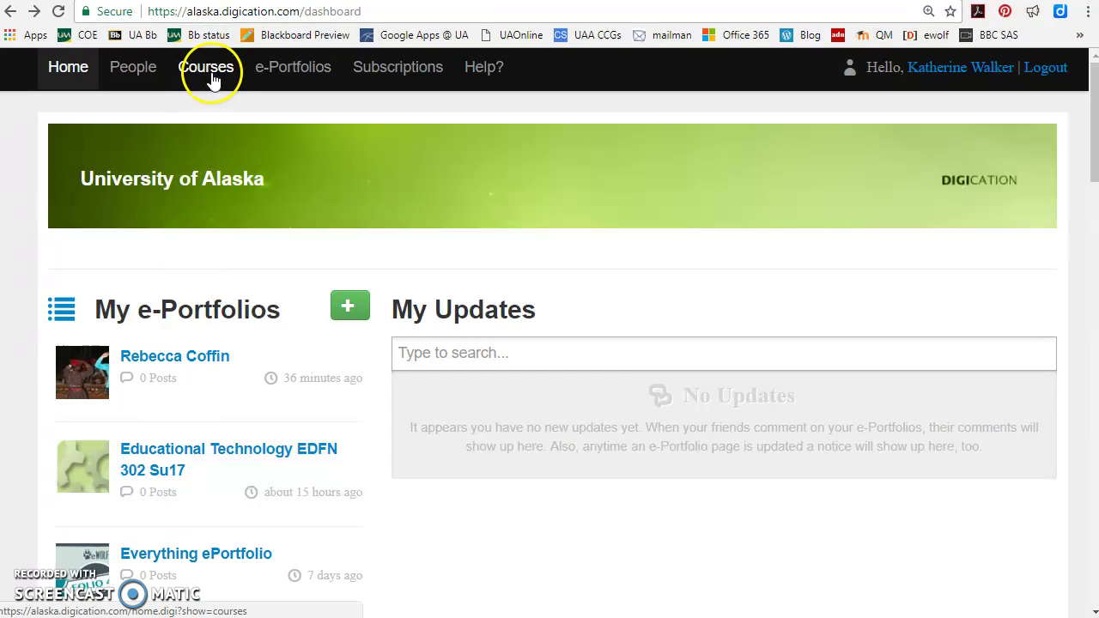
{"action": "left_click", "coordinate": [178, 464]}
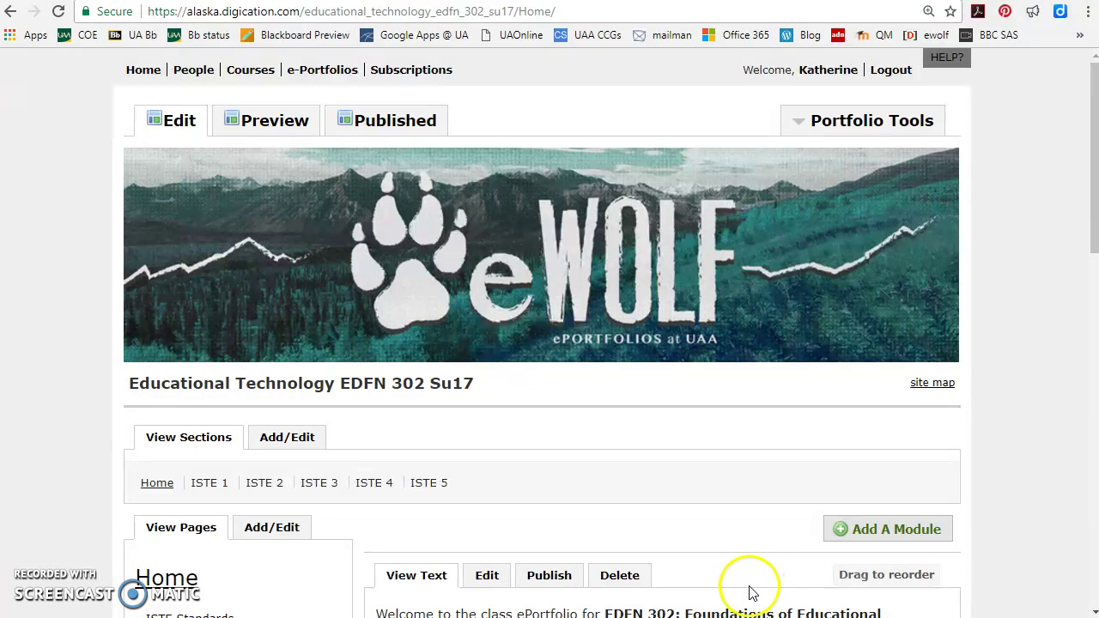
Step: Examine the Portfolio Tools options and the editing, preview and published views offered for the class e-Portfolio
{"action": "left_click", "coordinate": [867, 133]}
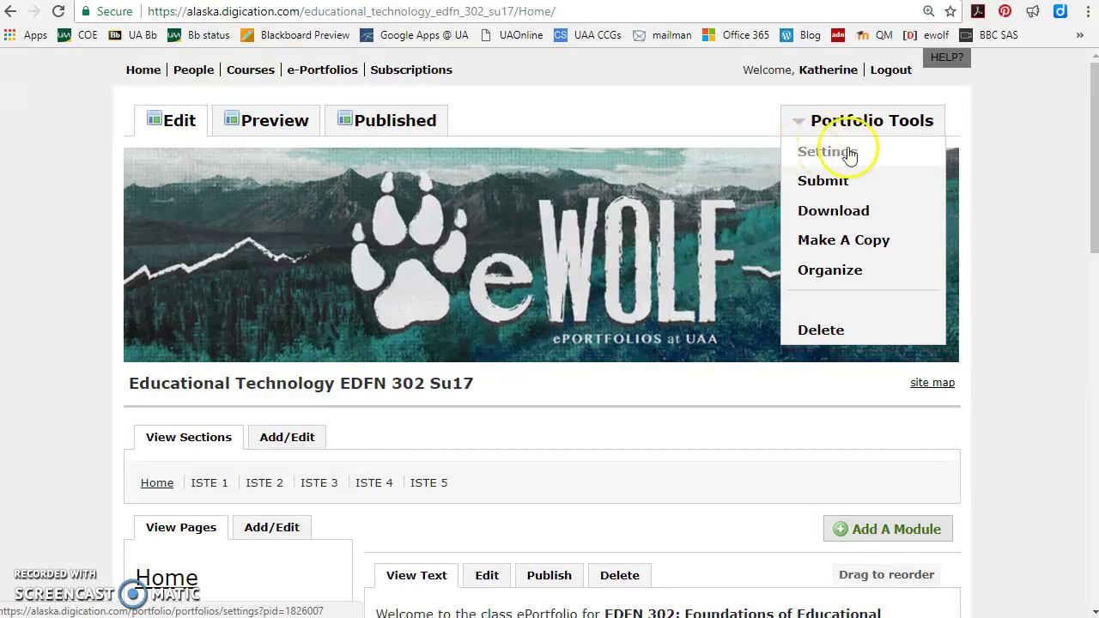
{"action": "left_click", "coordinate": [849, 152]}
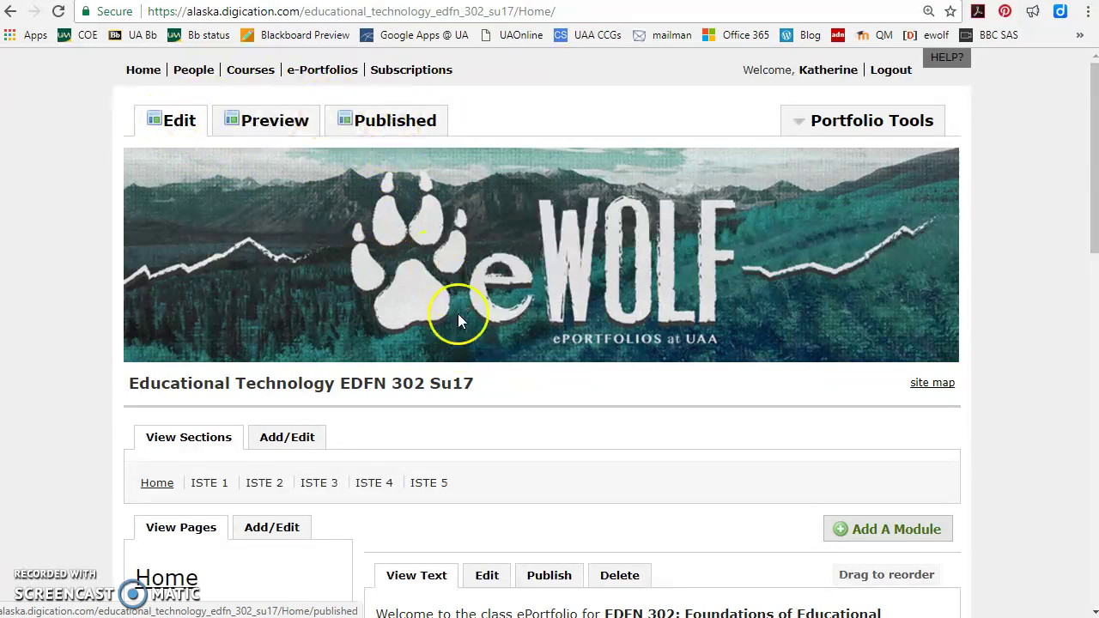
{"action": "scroll", "coordinate": [504, 347], "scroll_direction": "down", "scroll_amount": 1}
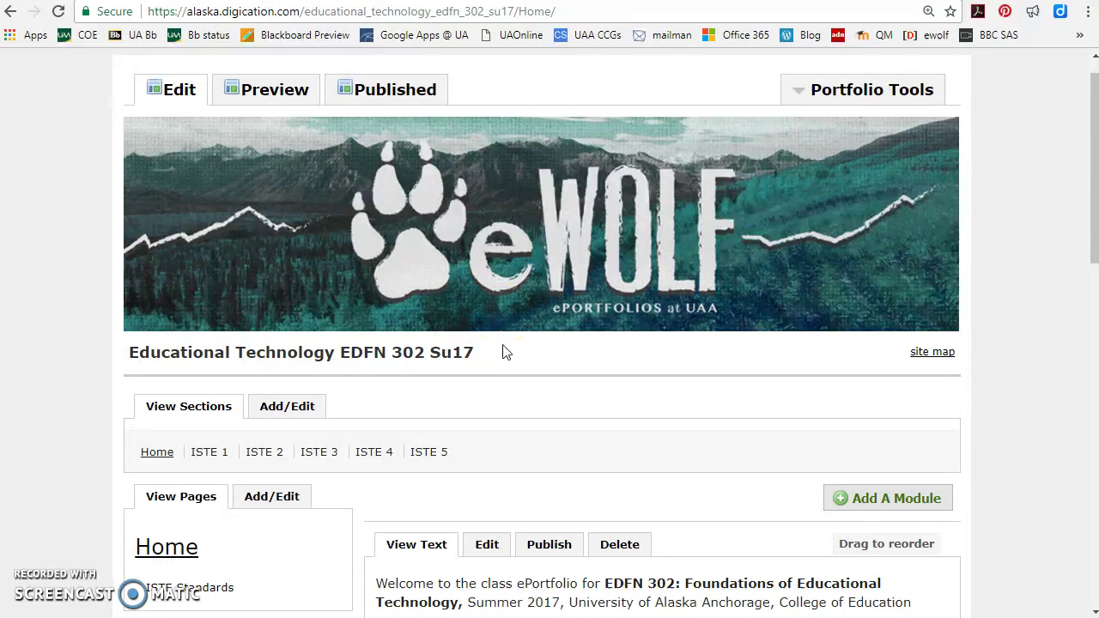
{"action": "scroll", "coordinate": [504, 348], "scroll_direction": "up", "scroll_amount": 1}
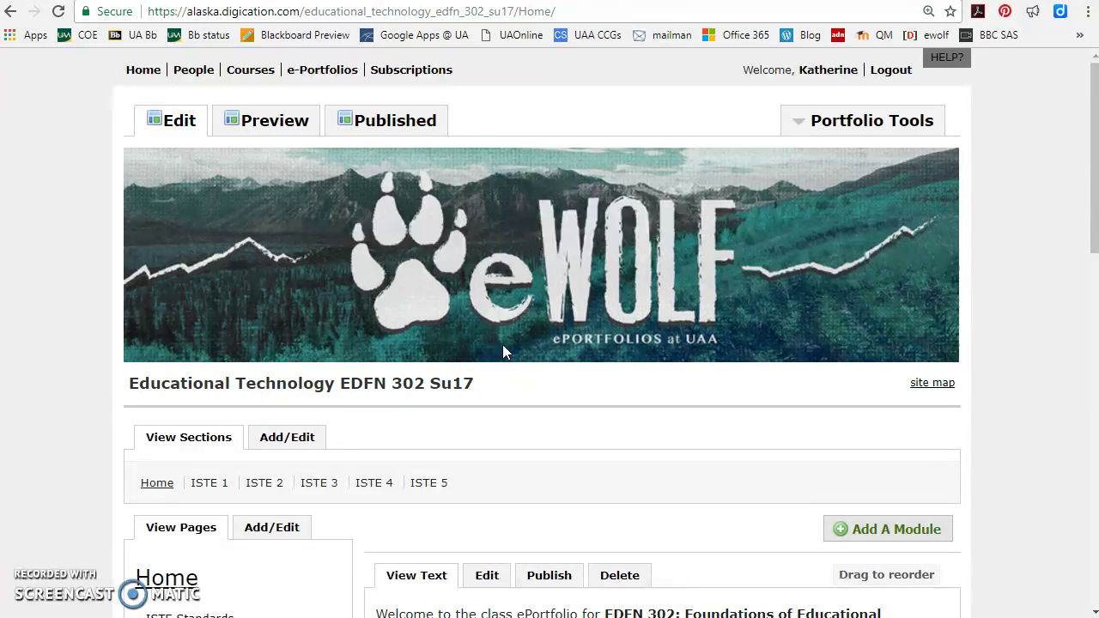
Step: Open the ISTE 1 section of the Educational Technology EDFN 302 Su17 e-Portfolio
{"action": "left_click", "coordinate": [552, 424]}
{"action": "scroll", "coordinate": [556, 430], "scroll_direction": "down", "scroll_amount": 2}
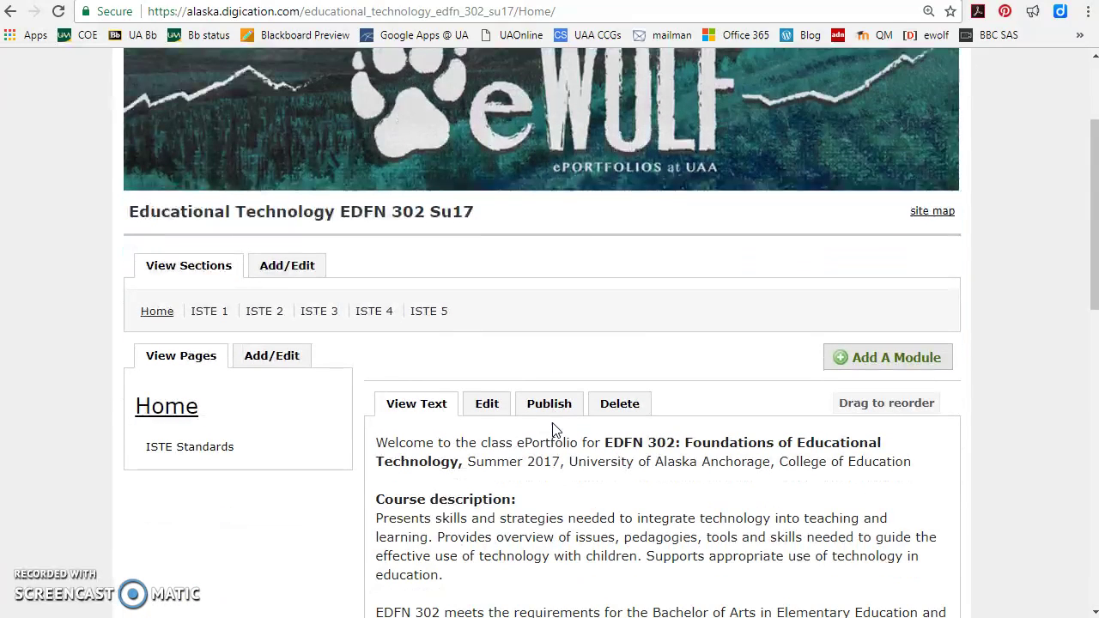
{"action": "left_click", "coordinate": [206, 315]}
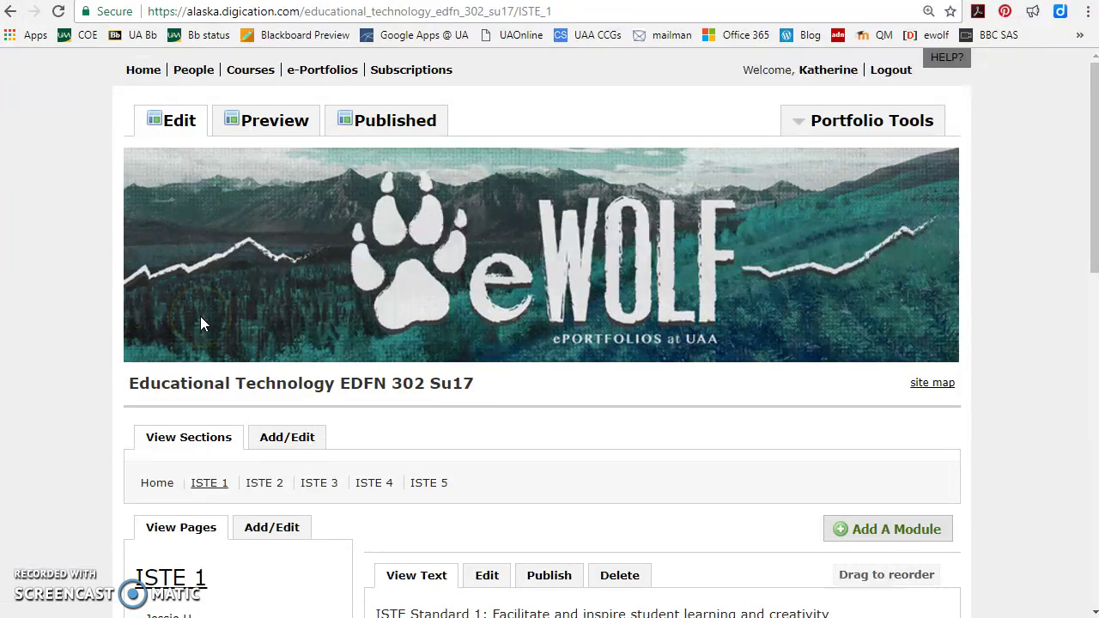
Step: Add a page to the ISTE 1 section, named with the page owner's first name and last initial
{"action": "scroll", "coordinate": [200, 316], "scroll_direction": "down", "scroll_amount": 3}
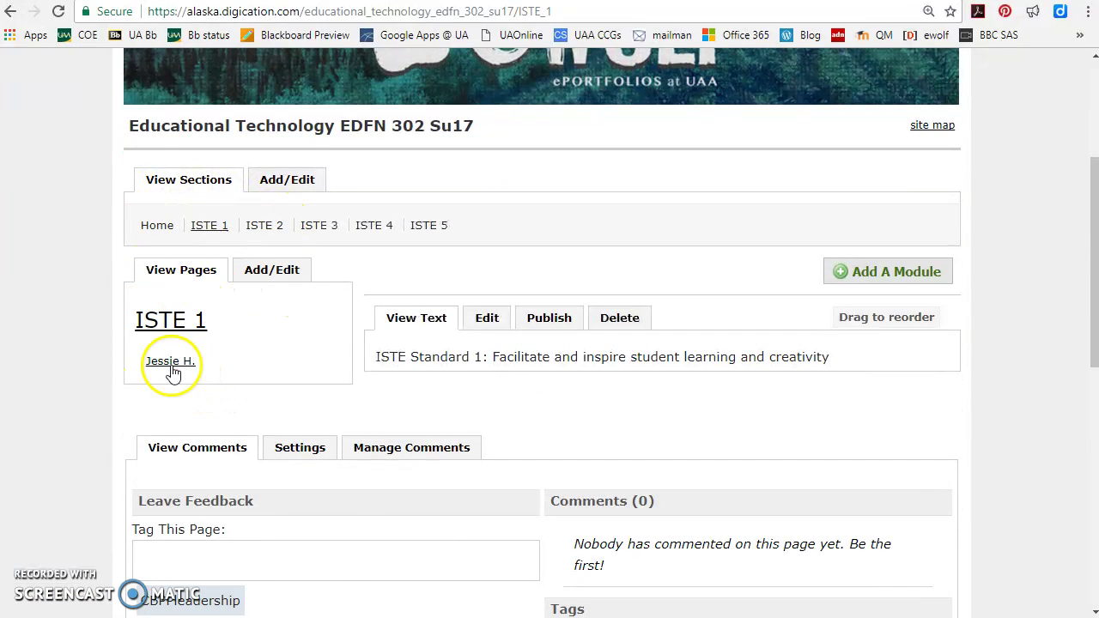
{"action": "left_click", "coordinate": [262, 274]}
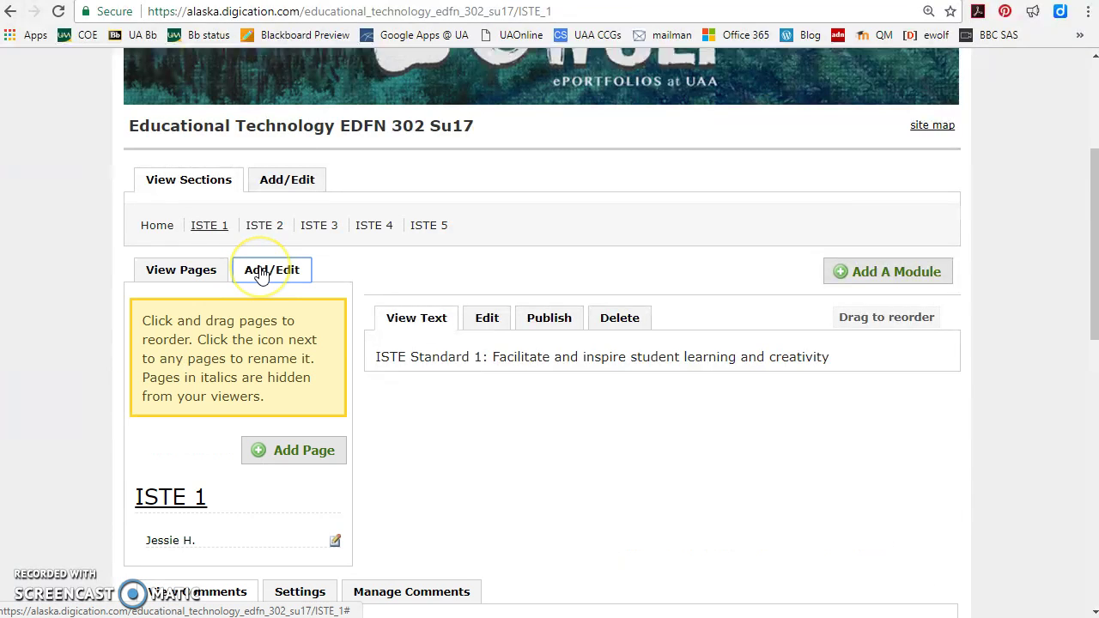
{"action": "left_click", "coordinate": [278, 452]}
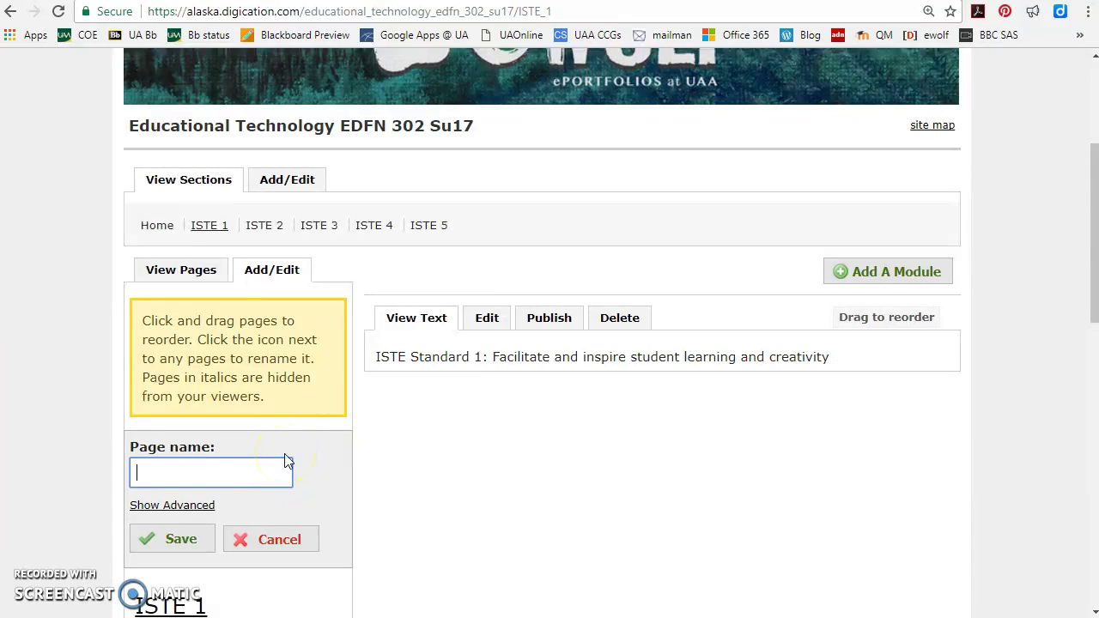
{"action": "type", "text": "Kati"}
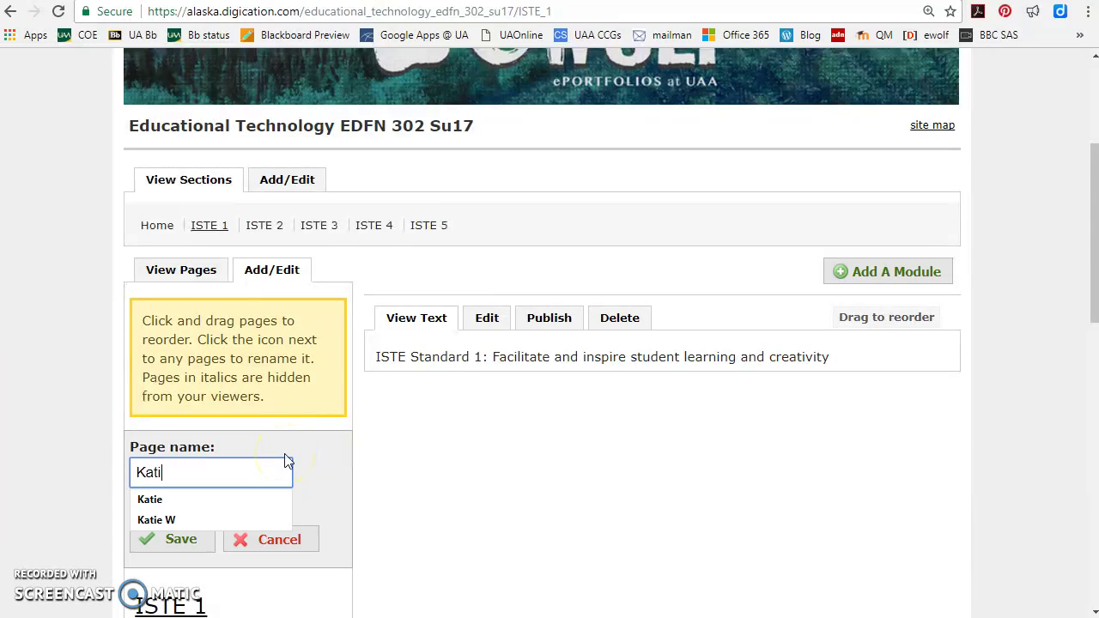
{"action": "type", "text": "e W"}
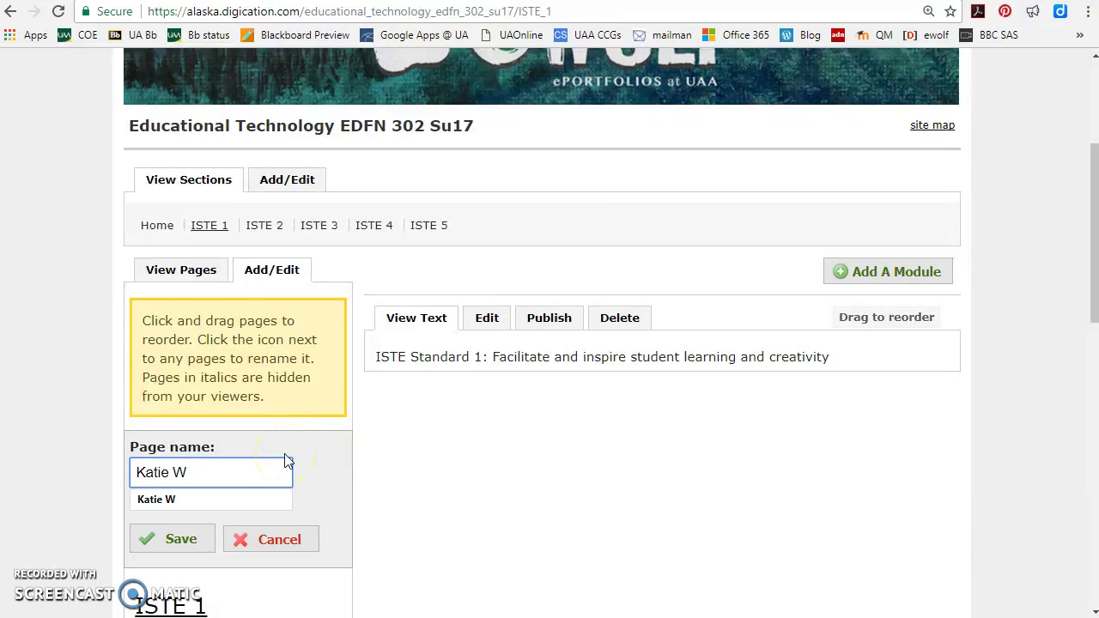
{"action": "left_click", "coordinate": [199, 536]}
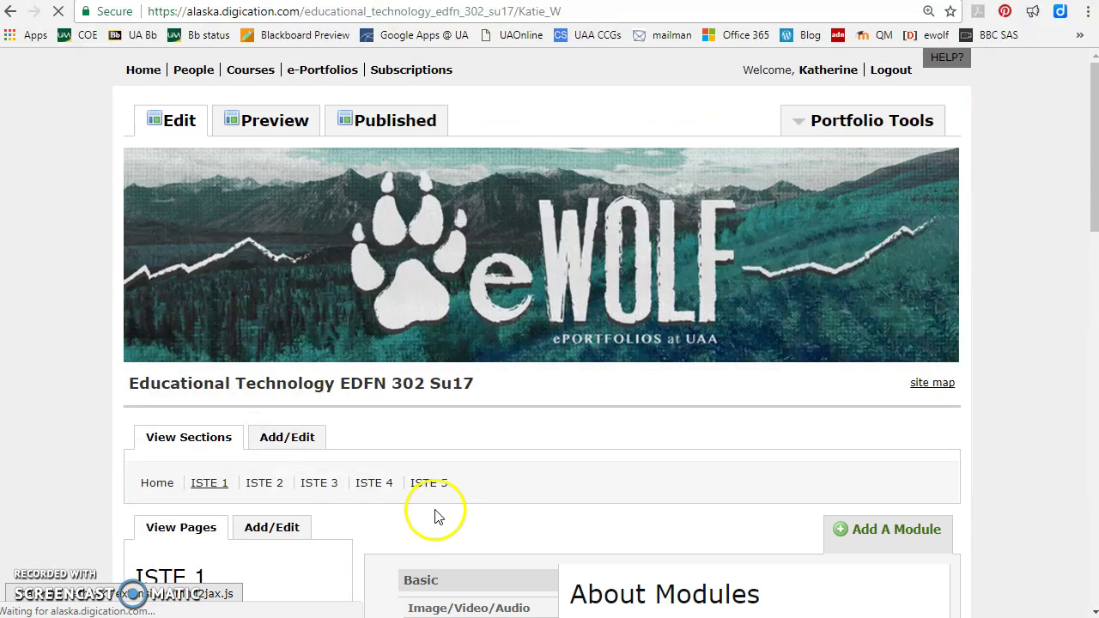
Step: Add a Rich Text module to the new page and enter "Reflection...paste" with a blank line below it
{"action": "scroll", "coordinate": [433, 508], "scroll_direction": "down", "scroll_amount": 3}
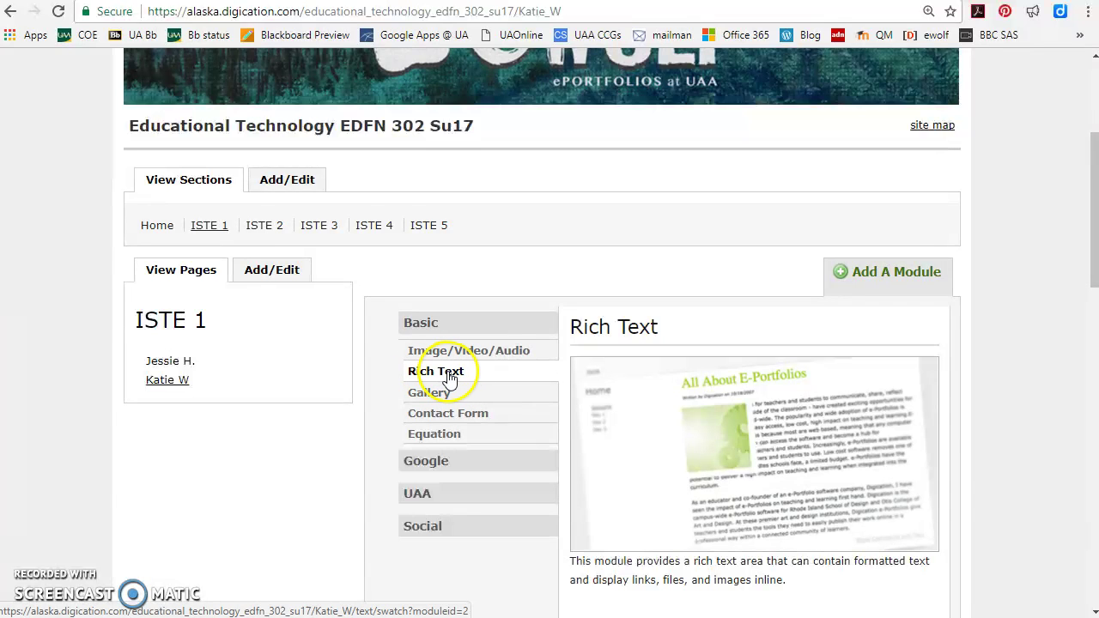
{"action": "scroll", "coordinate": [820, 424], "scroll_direction": "down", "scroll_amount": 2}
{"action": "scroll", "coordinate": [820, 425], "scroll_direction": "down", "scroll_amount": 2}
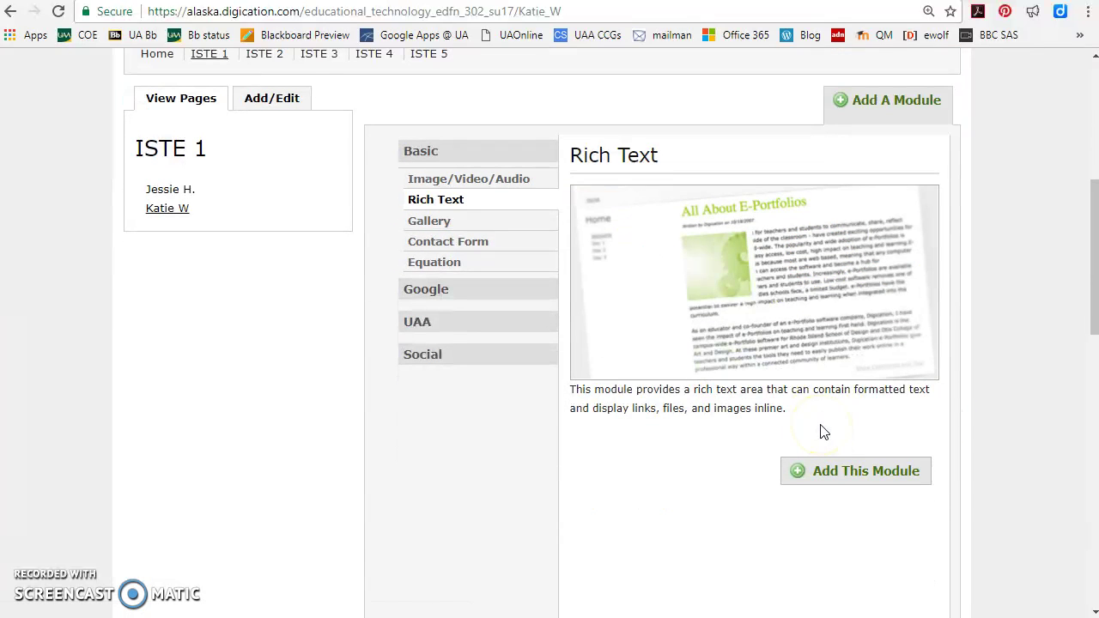
{"action": "left_click", "coordinate": [833, 481]}
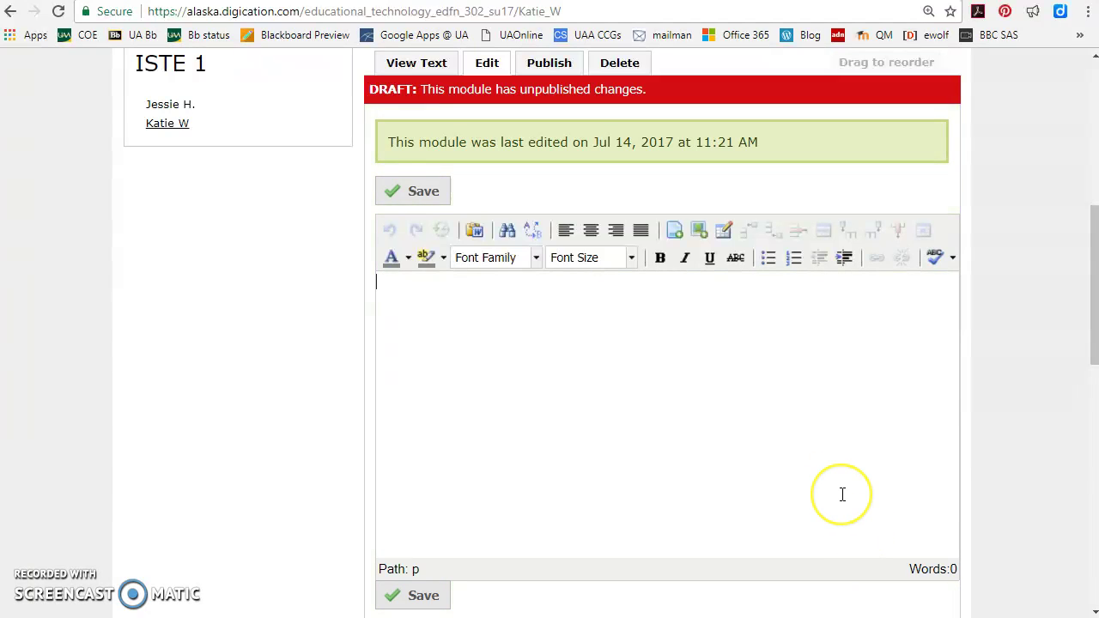
{"action": "type", "text": "flection..."}
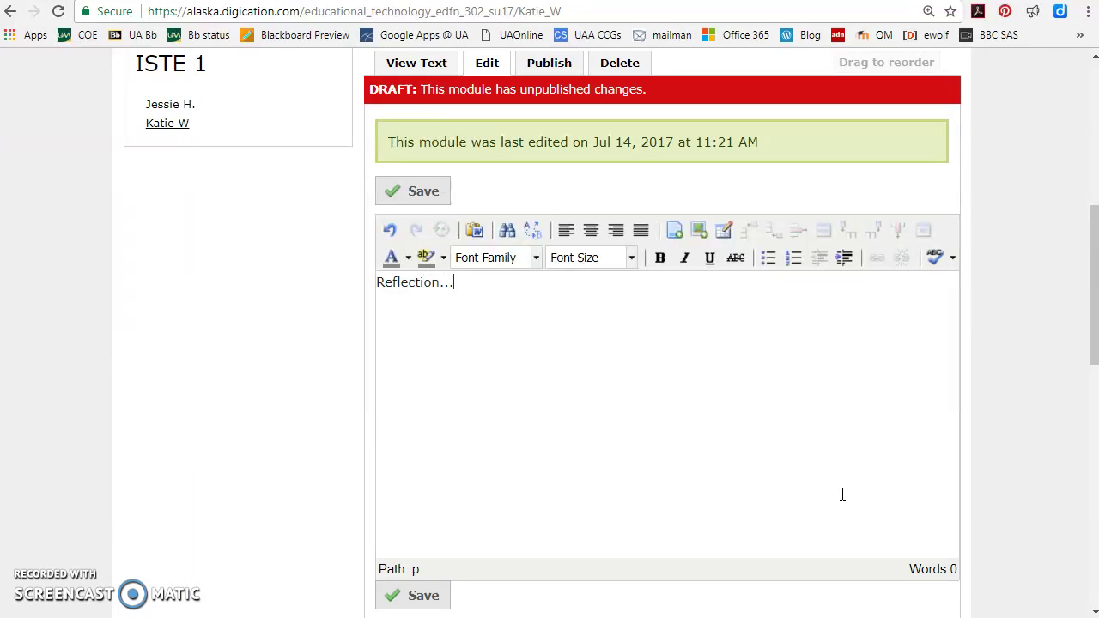
{"action": "type", "text": "paste"}
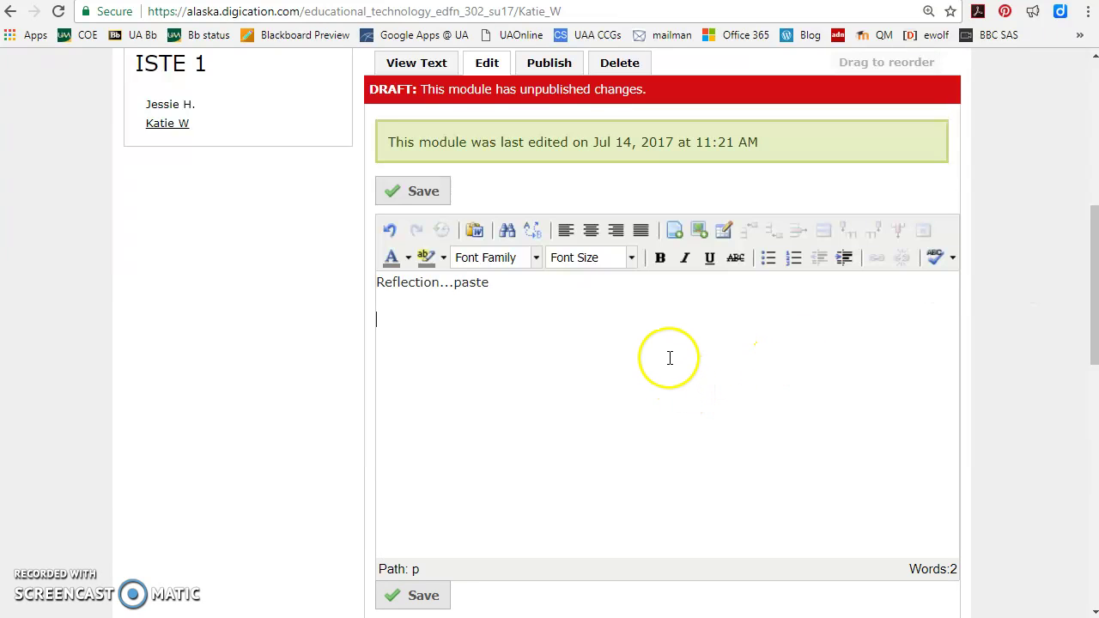
Step: Upload Diigo Project Earn an A.docx from the computer and insert it as a file link below the reflection text
{"action": "left_click", "coordinate": [677, 231]}
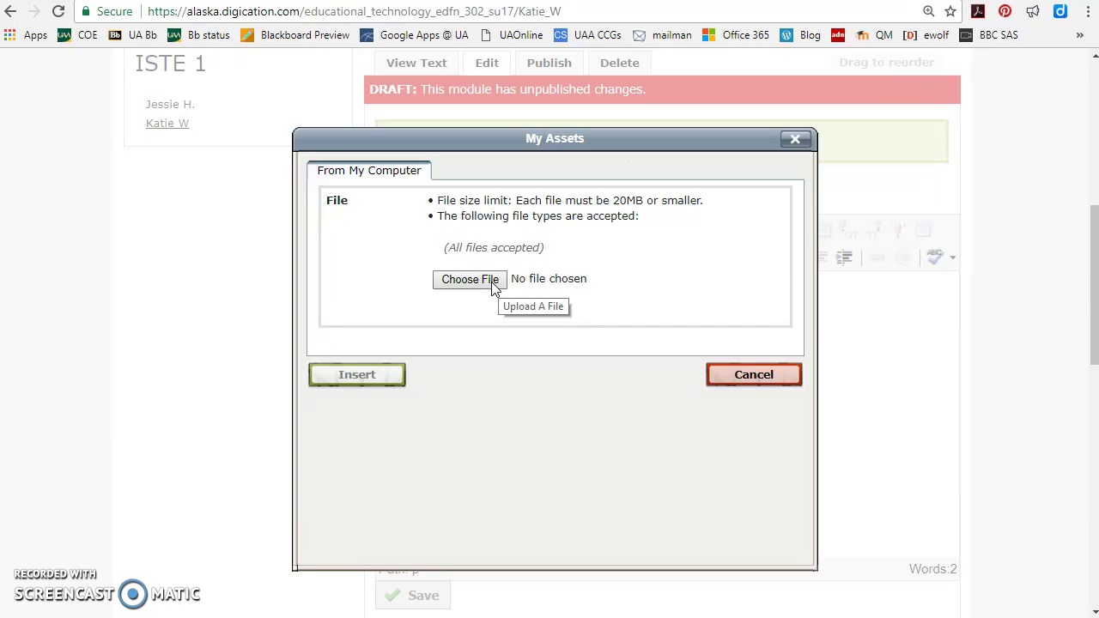
{"action": "left_click", "coordinate": [493, 286]}
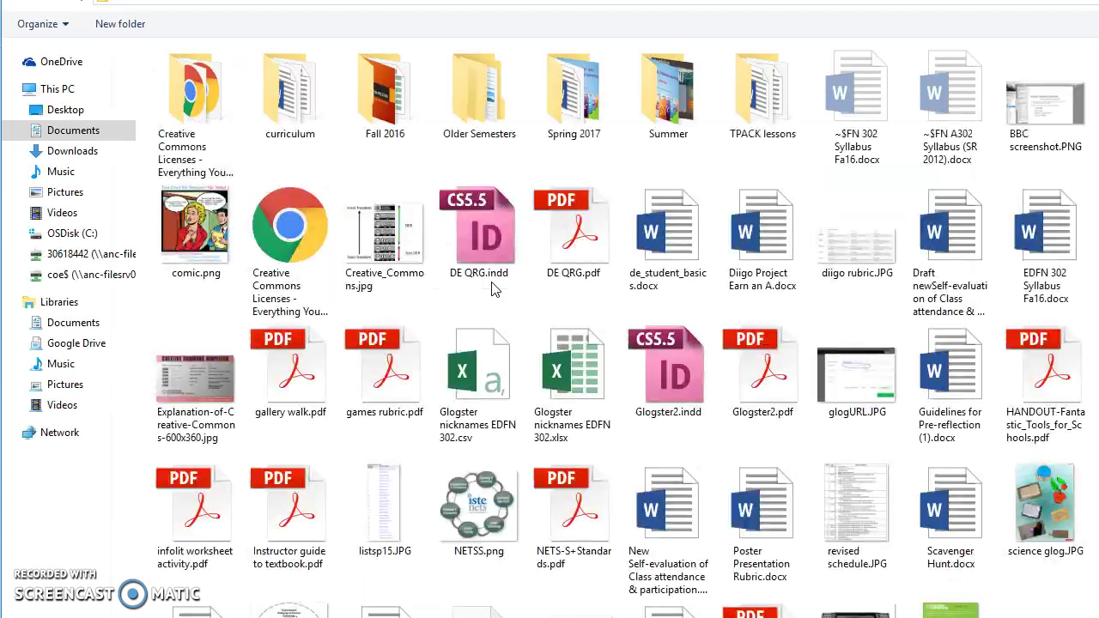
{"action": "left_click", "coordinate": [658, 245]}
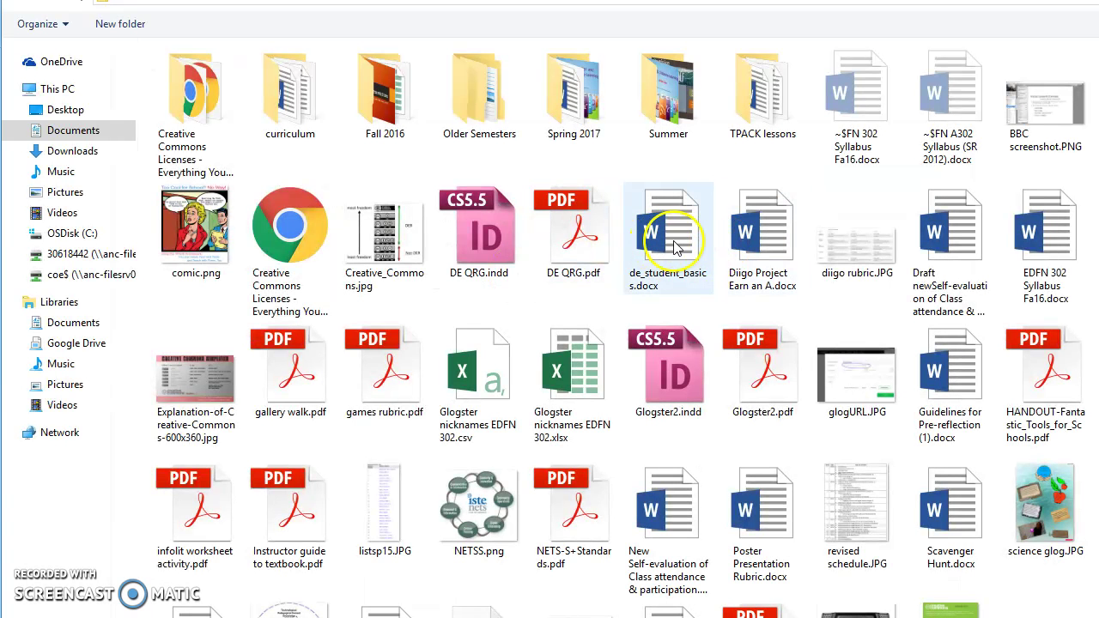
{"action": "left_click", "coordinate": [759, 254]}
{"action": "double_click", "coordinate": [759, 253]}
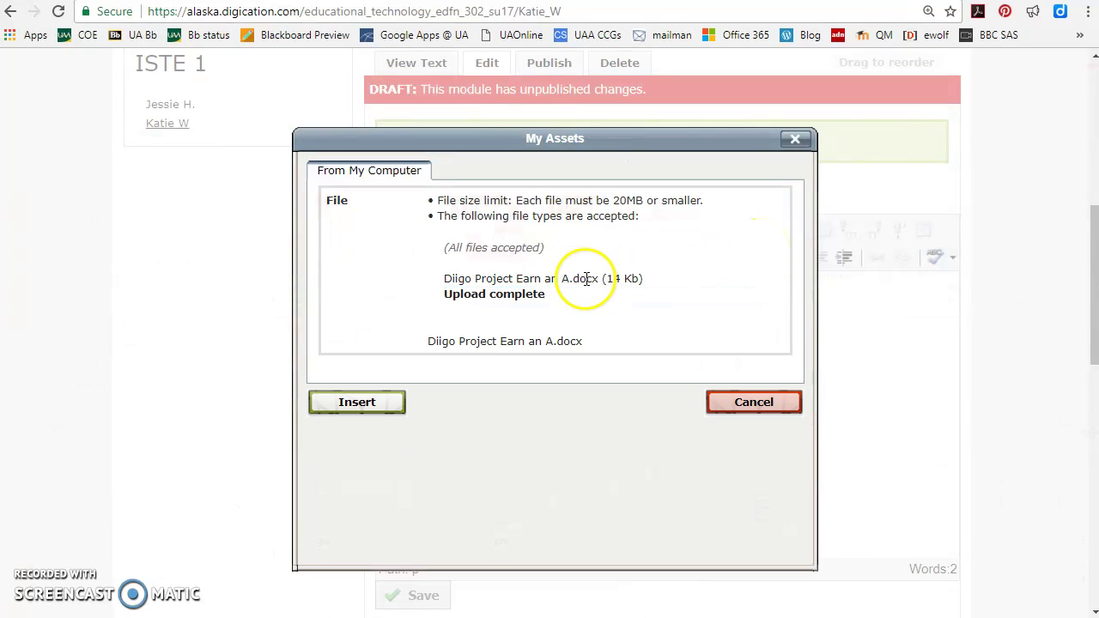
{"action": "left_click", "coordinate": [357, 404]}
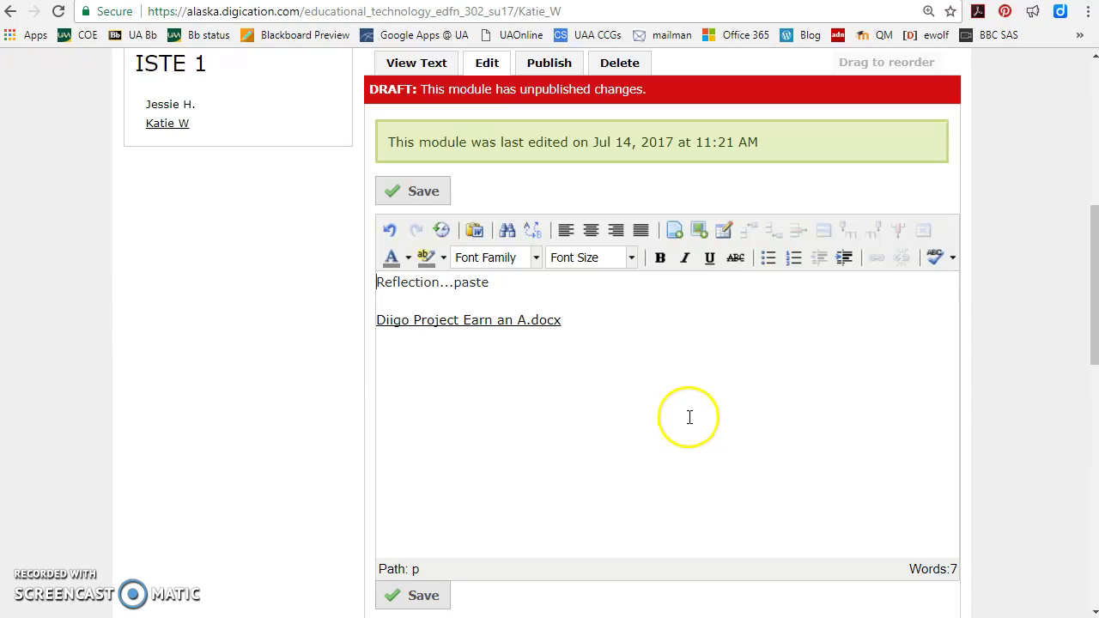
Step: Start a new line below the document link, open the media insertion dialog and review its accepted file types
{"action": "left_click", "coordinate": [608, 330]}
{"action": "key", "text": "Return"}
{"action": "left_click", "coordinate": [700, 231]}
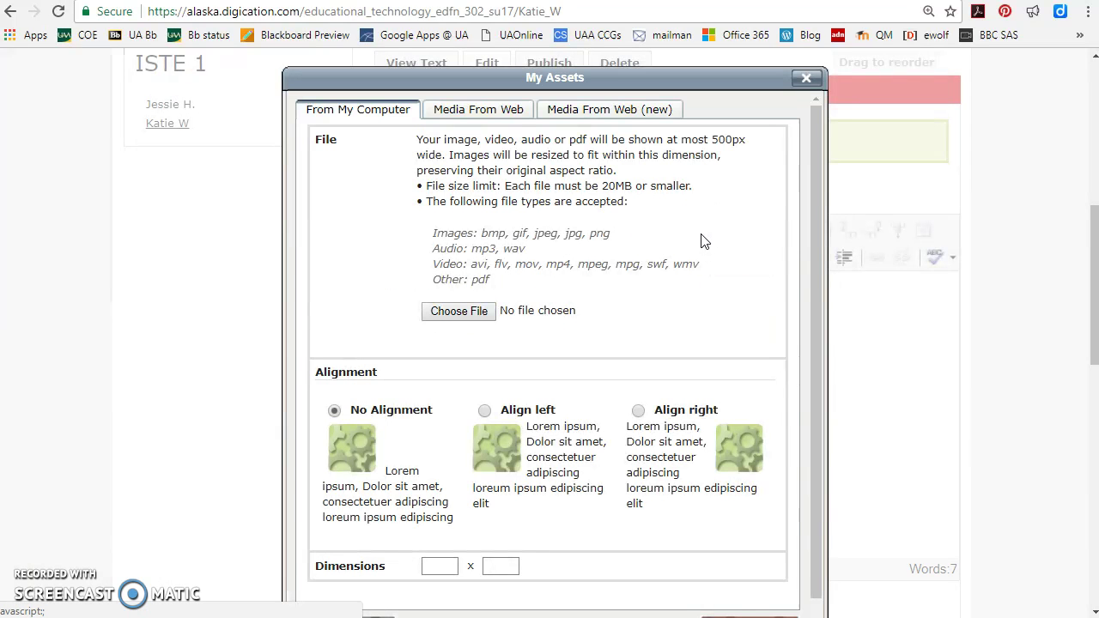
{"action": "left_click_drag", "start_coordinate": [435, 238], "coordinate": [528, 277]}
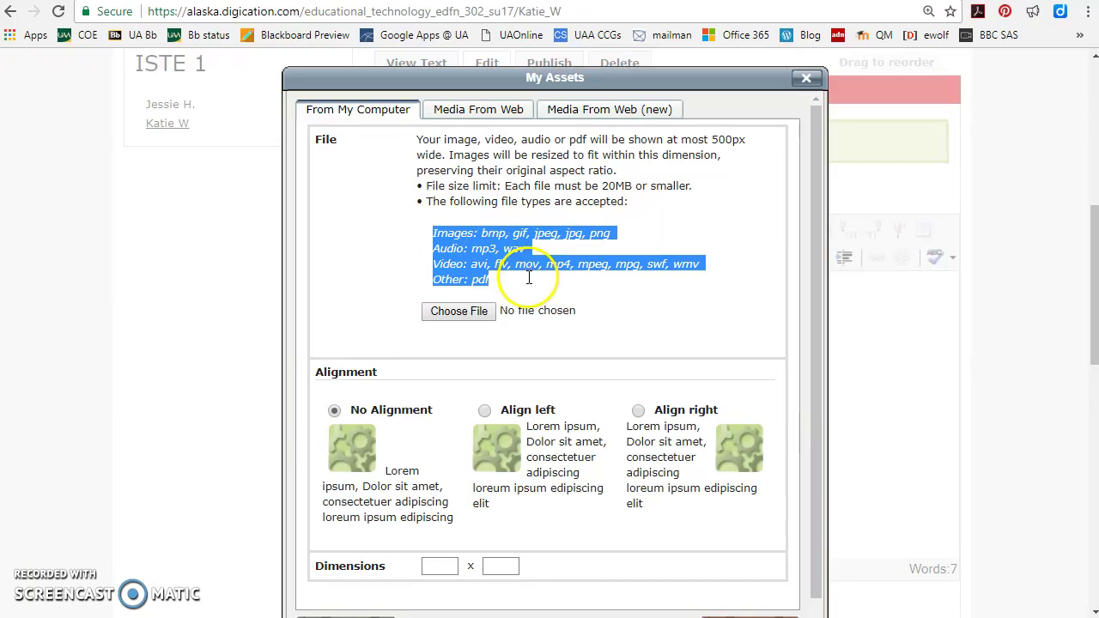
{"action": "left_click", "coordinate": [537, 286]}
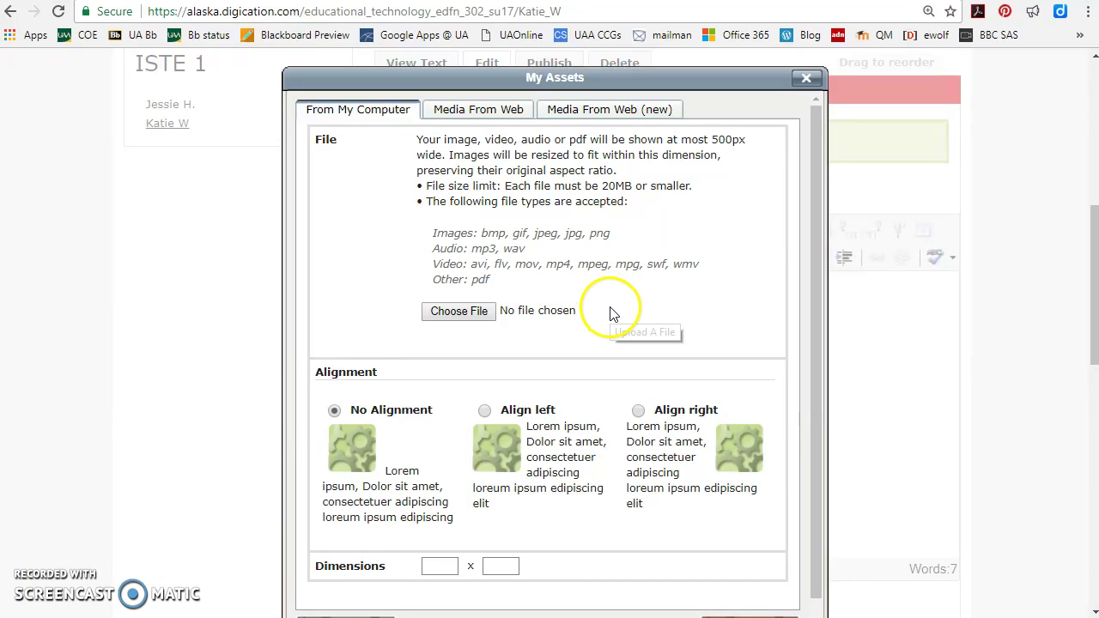
{"action": "left_click_drag", "start_coordinate": [497, 281], "coordinate": [473, 283]}
{"action": "left_click", "coordinate": [505, 291]}
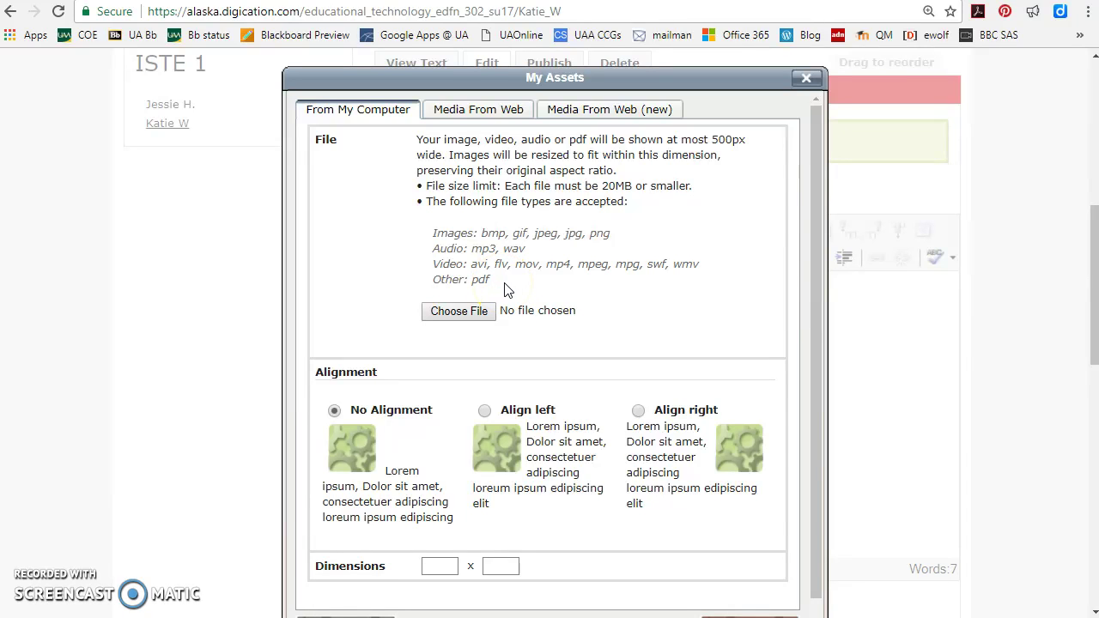
Step: Upload DE QRG.pdf from the computer and embed it in the module with no alignment
{"action": "left_click", "coordinate": [460, 311]}
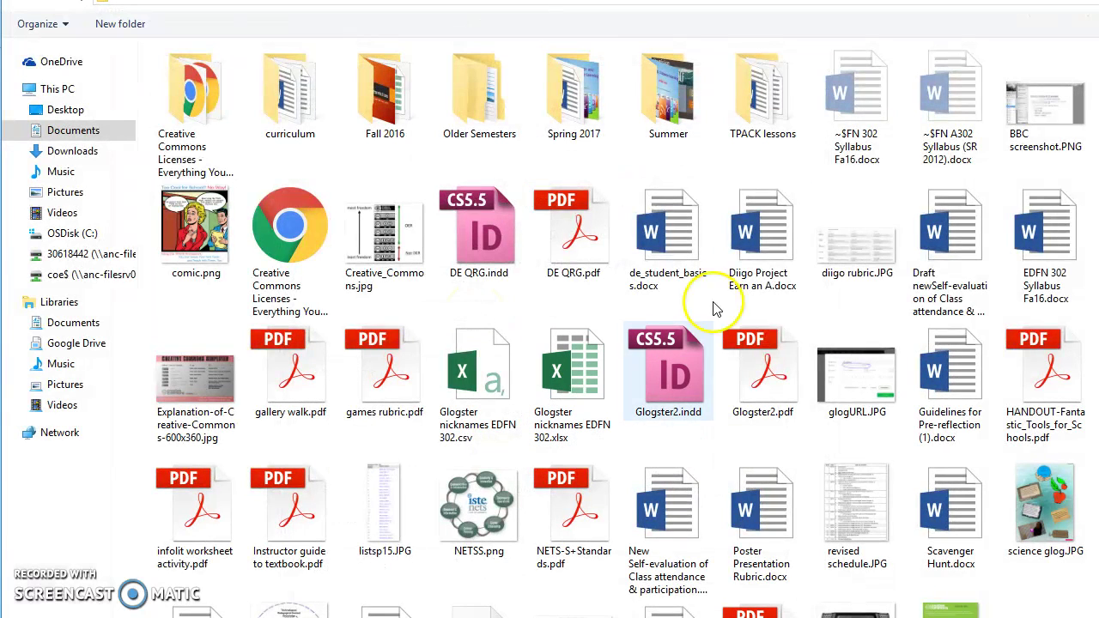
{"action": "left_click", "coordinate": [577, 243]}
{"action": "double_click", "coordinate": [577, 243]}
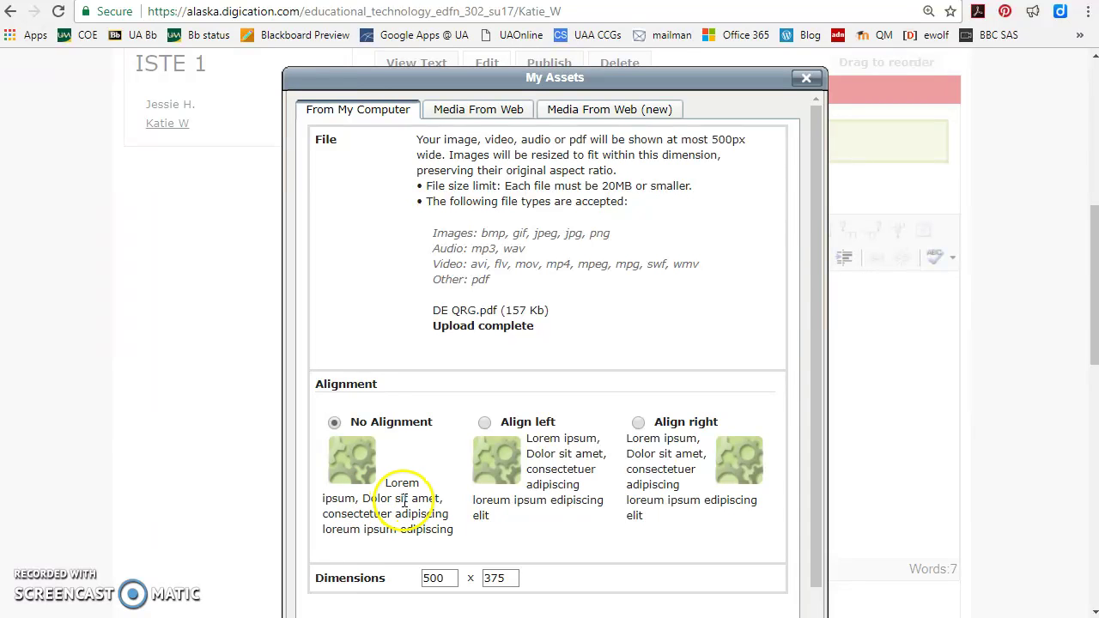
{"action": "scroll", "coordinate": [399, 502], "scroll_direction": "down", "scroll_amount": 3}
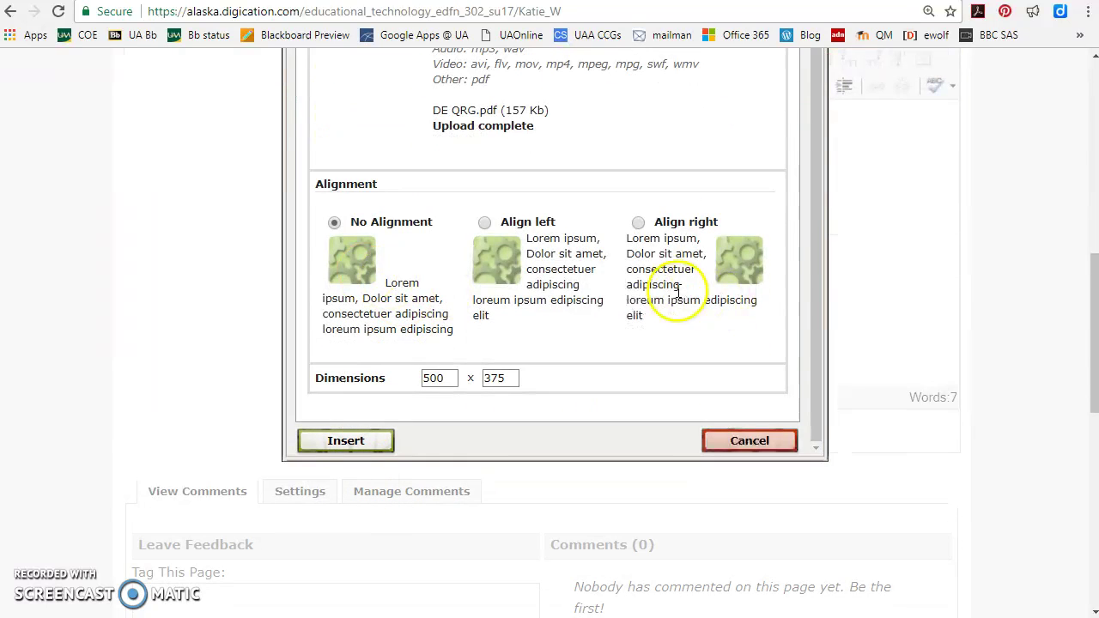
{"action": "left_click", "coordinate": [345, 443]}
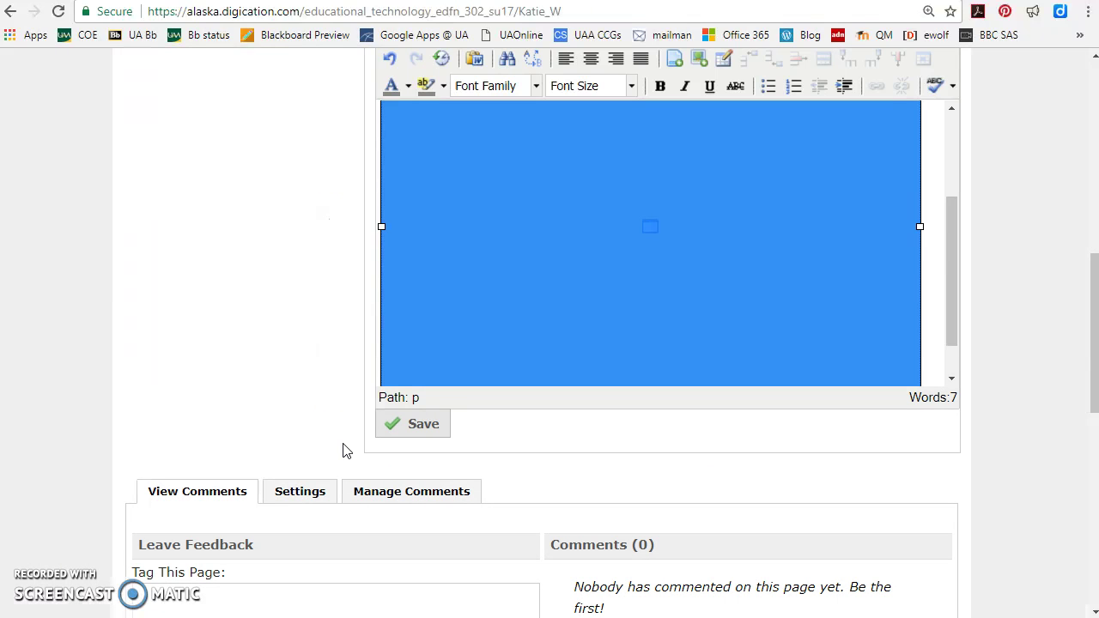
Step: Save the Rich Text module with the reflection text, document link and embedded PDF
{"action": "scroll", "coordinate": [907, 467], "scroll_direction": "up", "scroll_amount": 3}
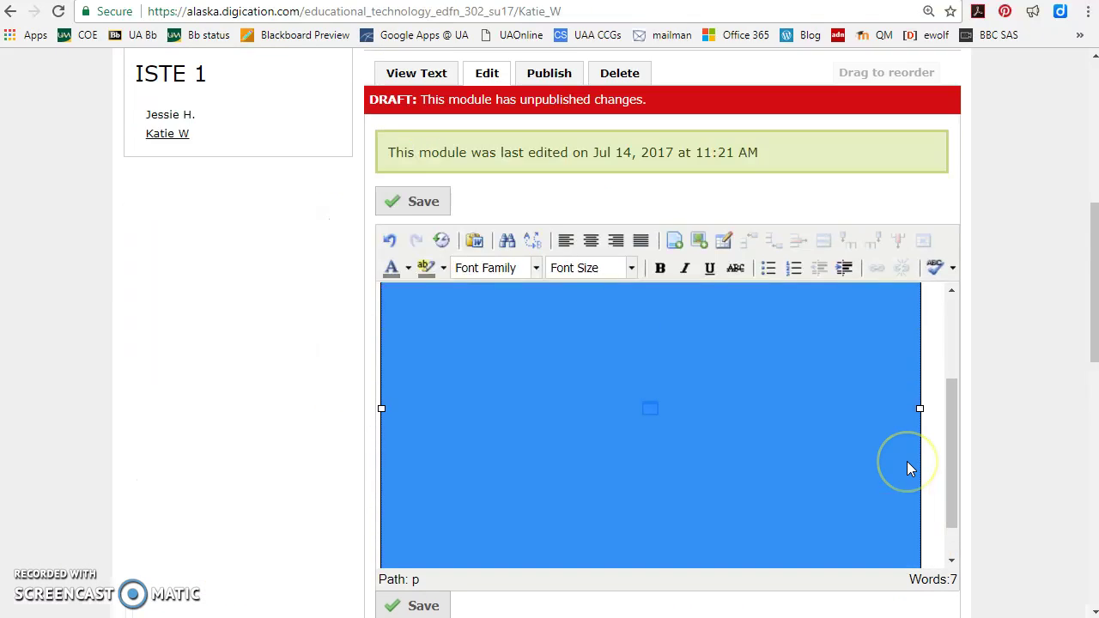
{"action": "scroll", "coordinate": [910, 468], "scroll_direction": "down", "scroll_amount": 1}
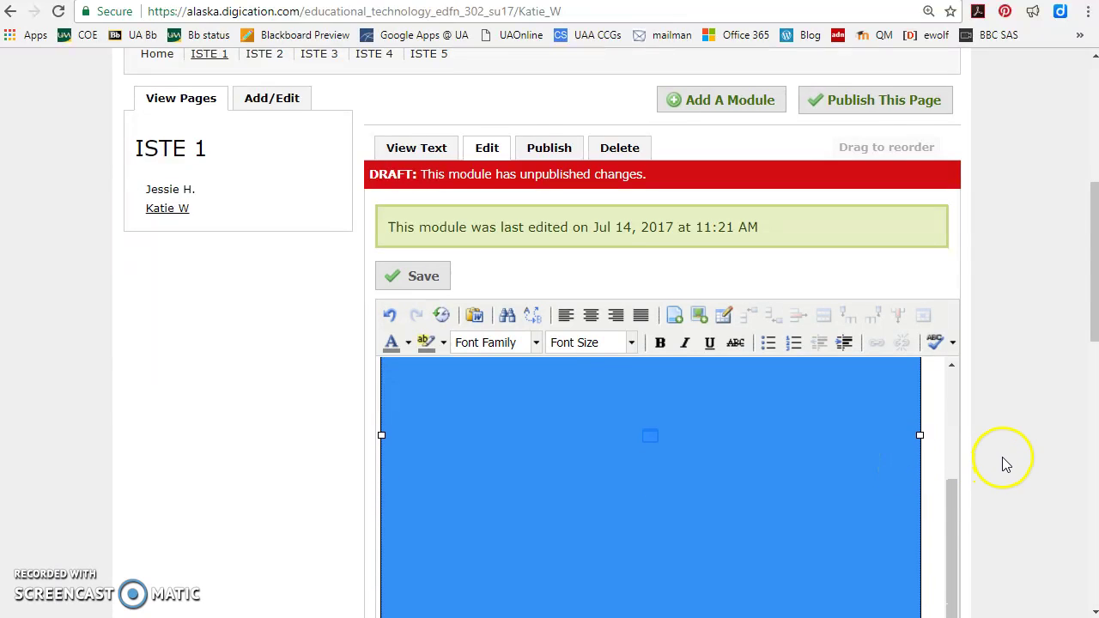
{"action": "scroll", "coordinate": [1003, 458], "scroll_direction": "down", "scroll_amount": 3}
{"action": "left_click", "coordinate": [426, 427]}
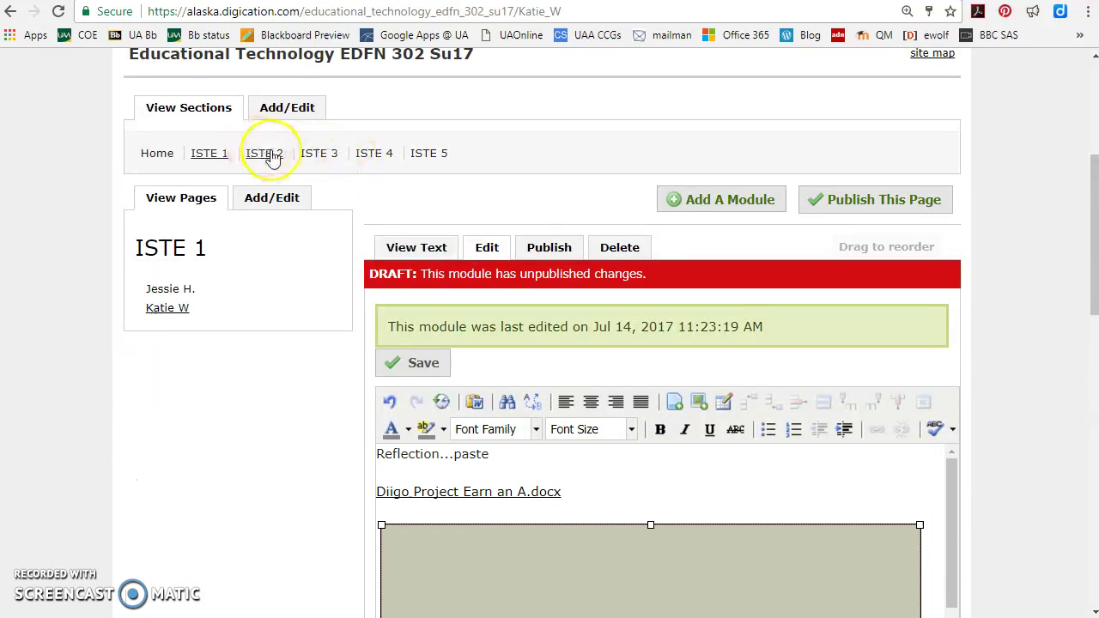
Step: Preview the new page and look through the reflection, document link and embedded PDF
{"action": "scroll", "coordinate": [279, 157], "scroll_direction": "up", "scroll_amount": 4}
{"action": "left_click", "coordinate": [273, 125]}
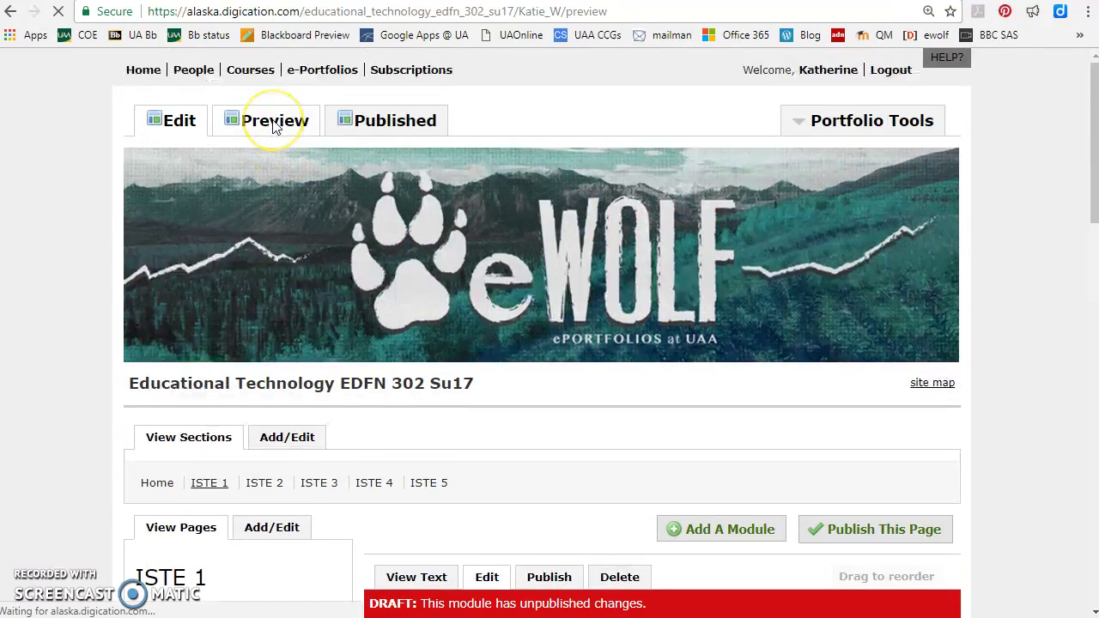
{"action": "scroll", "coordinate": [790, 386], "scroll_direction": "down", "scroll_amount": 4}
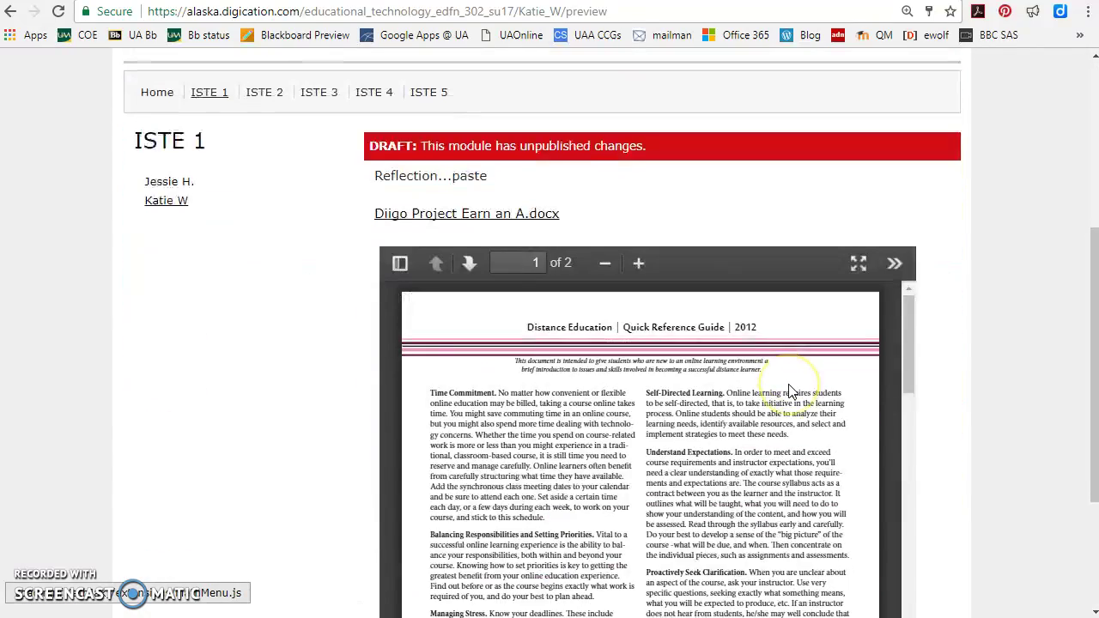
{"action": "scroll", "coordinate": [790, 390], "scroll_direction": "down", "scroll_amount": 3}
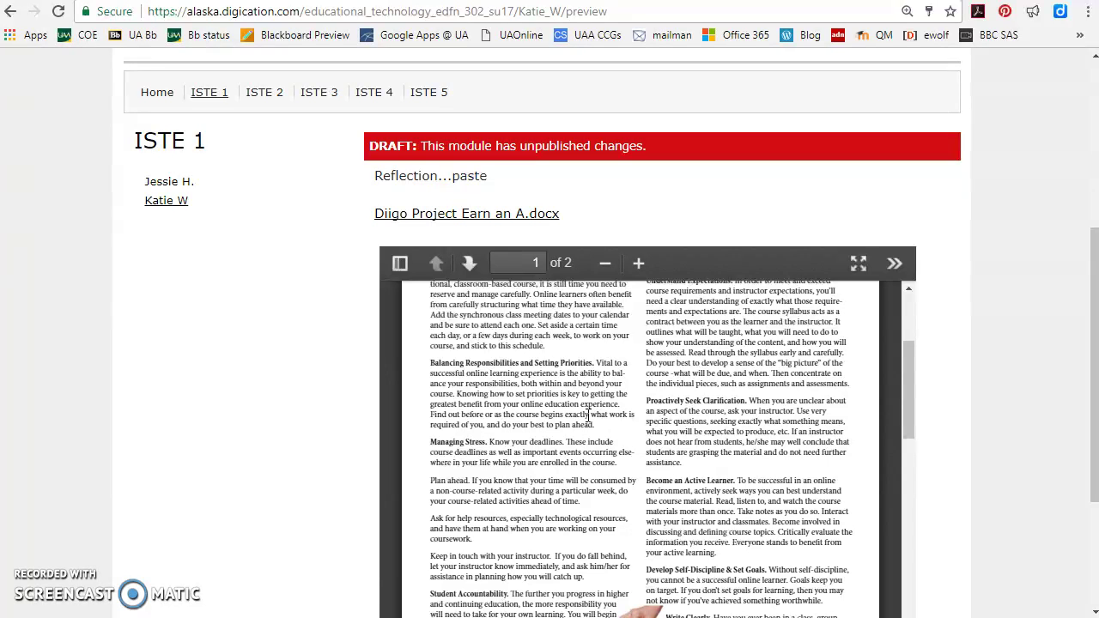
{"action": "scroll", "coordinate": [593, 419], "scroll_direction": "up", "scroll_amount": 3}
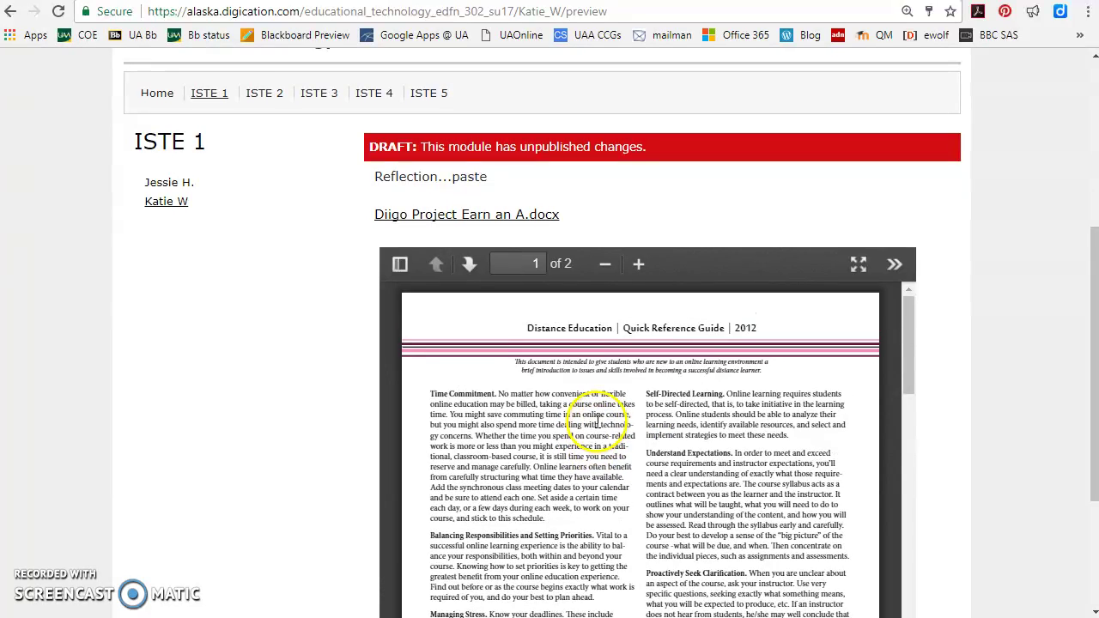
{"action": "scroll", "coordinate": [598, 422], "scroll_direction": "up", "scroll_amount": 4}
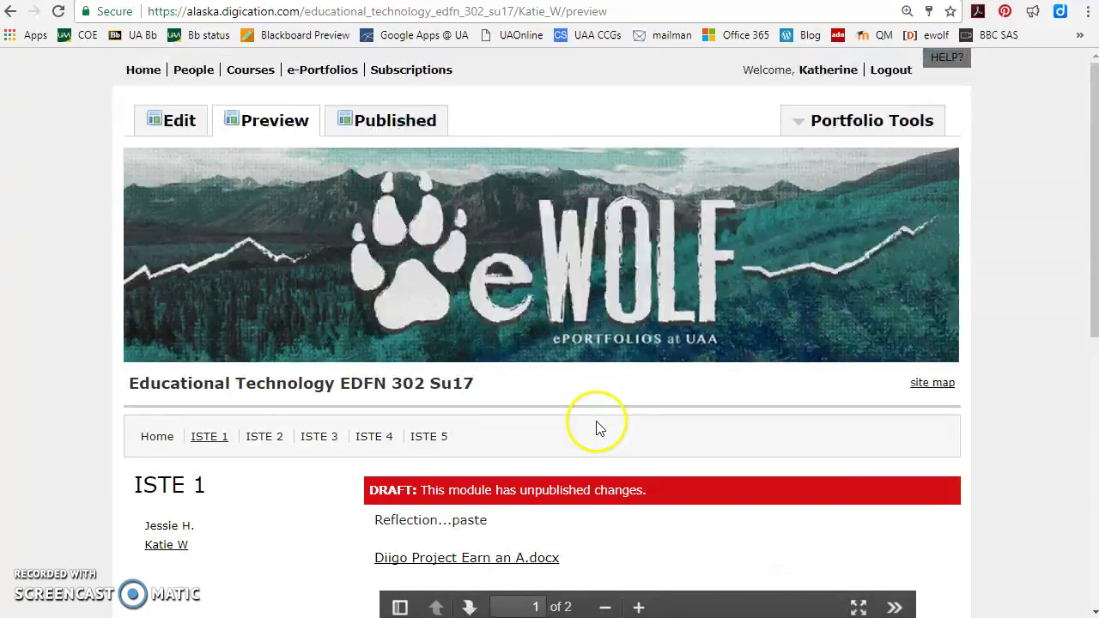
Step: Return to editing the page and publish its Rich Text module
{"action": "left_click", "coordinate": [183, 128]}
{"action": "scroll", "coordinate": [605, 305], "scroll_direction": "down", "scroll_amount": 2}
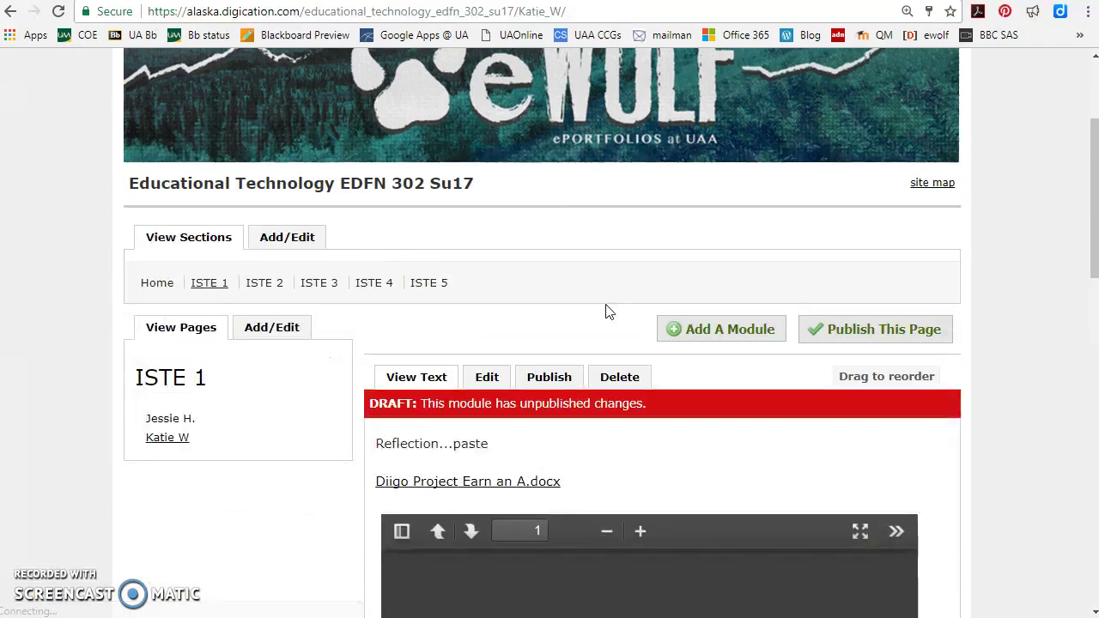
{"action": "scroll", "coordinate": [605, 312], "scroll_direction": "down", "scroll_amount": 2}
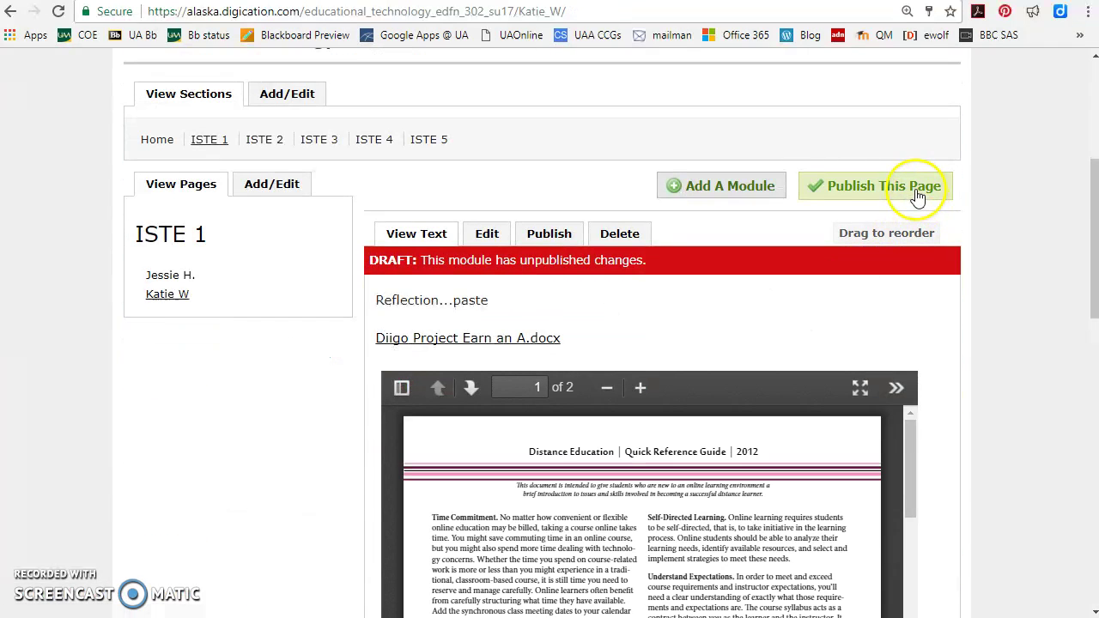
{"action": "left_click", "coordinate": [565, 237]}
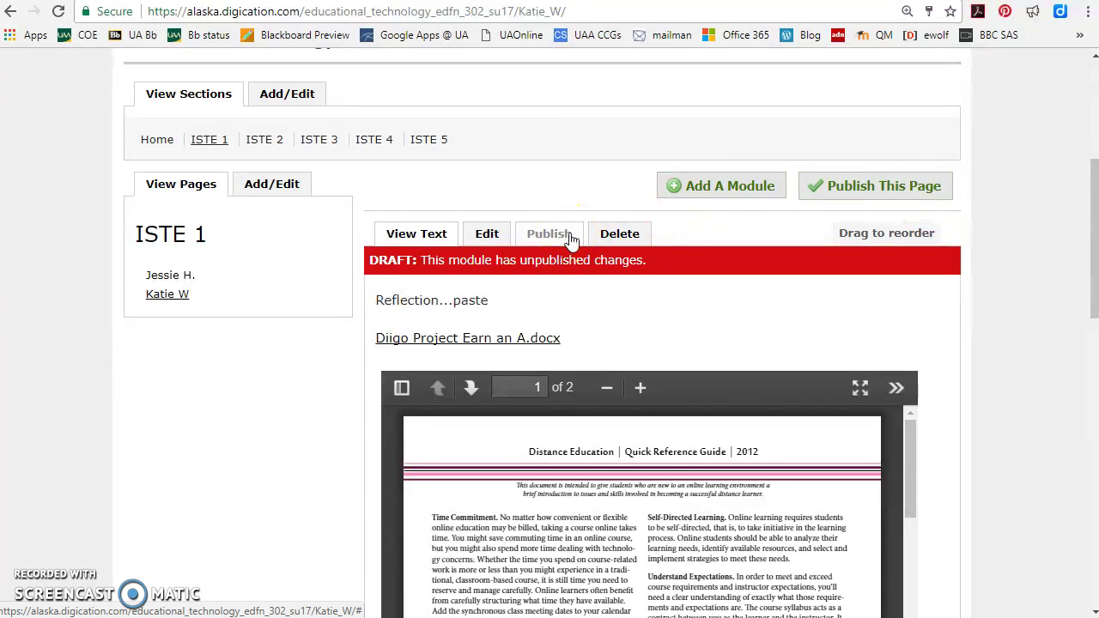
Step: Publish all modules on the personal page and look over the published version with its reflection, document link and embedded PDF
{"action": "left_click", "coordinate": [917, 188]}
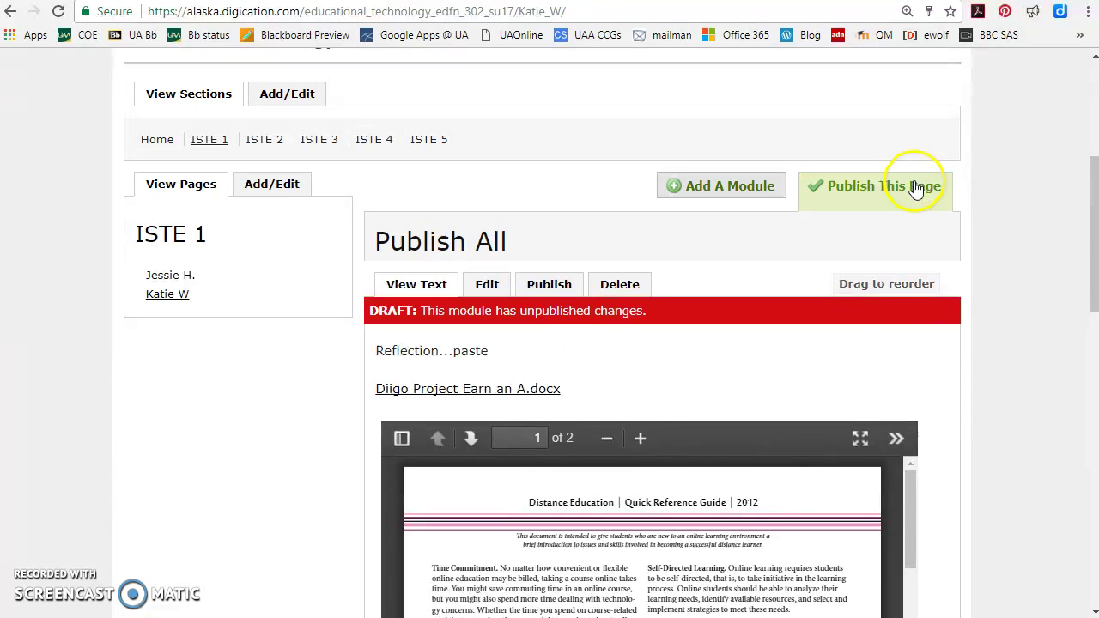
{"action": "left_click", "coordinate": [425, 357]}
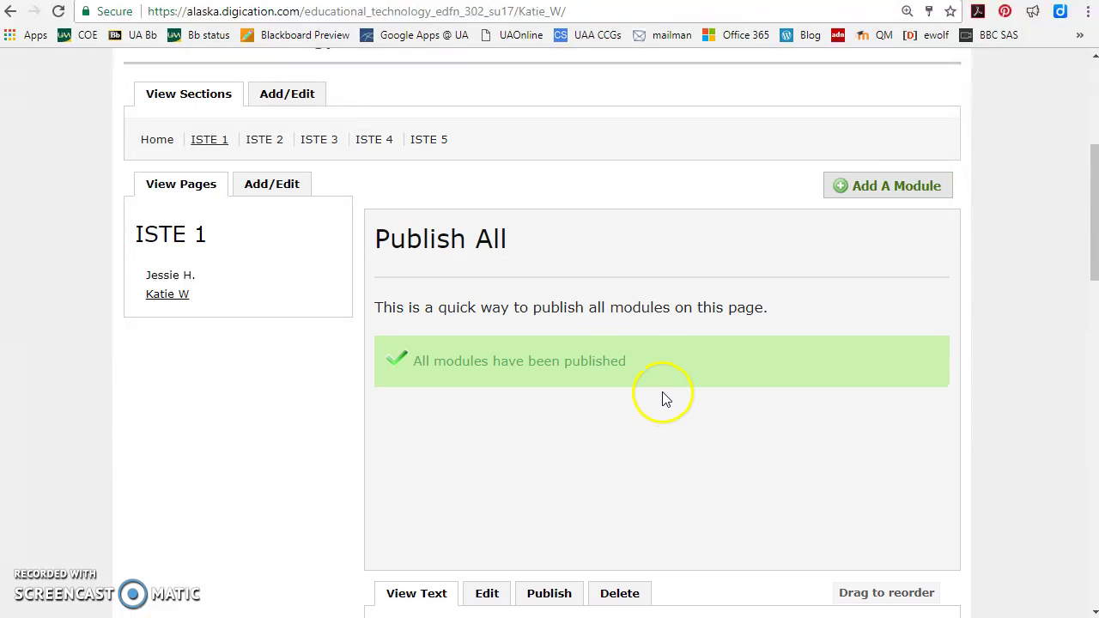
{"action": "scroll", "coordinate": [676, 395], "scroll_direction": "up", "scroll_amount": 5}
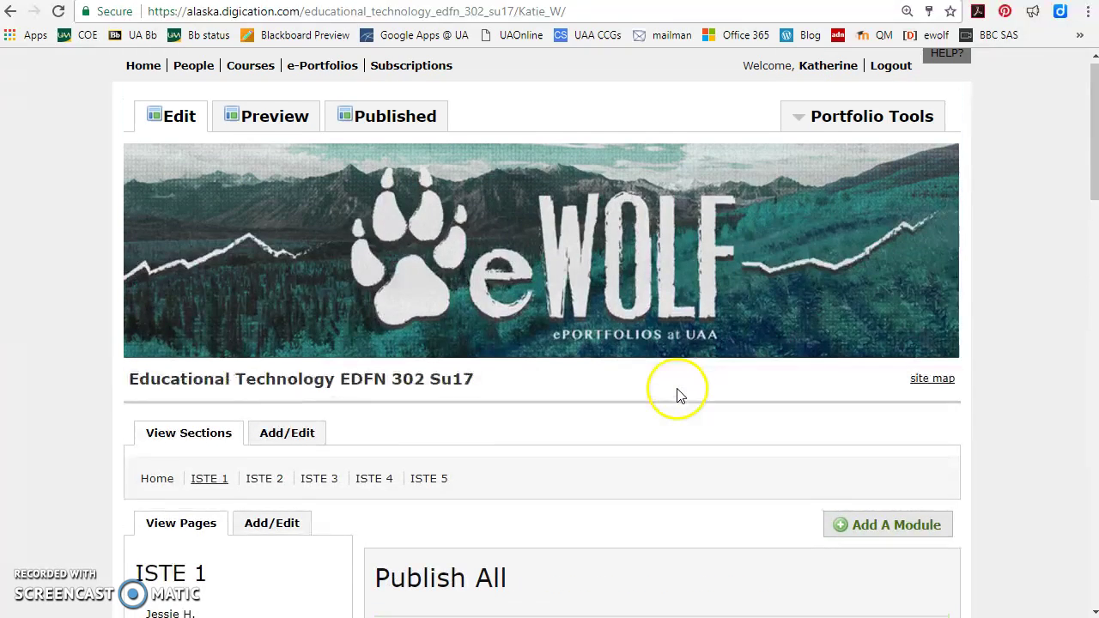
{"action": "left_click", "coordinate": [408, 127]}
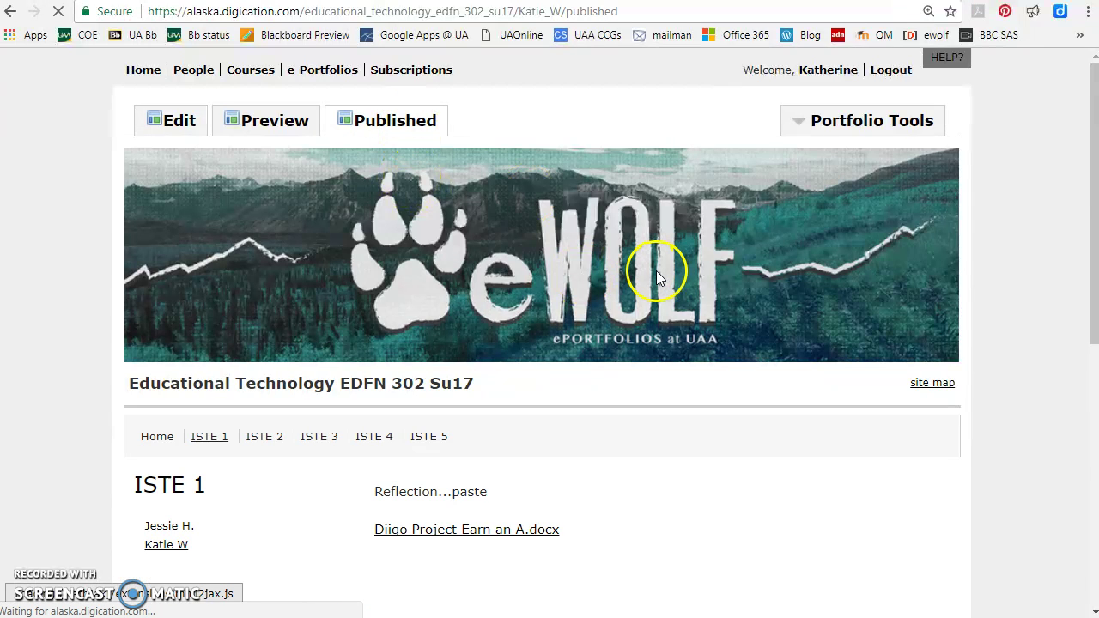
{"action": "scroll", "coordinate": [658, 269], "scroll_direction": "down", "scroll_amount": 3}
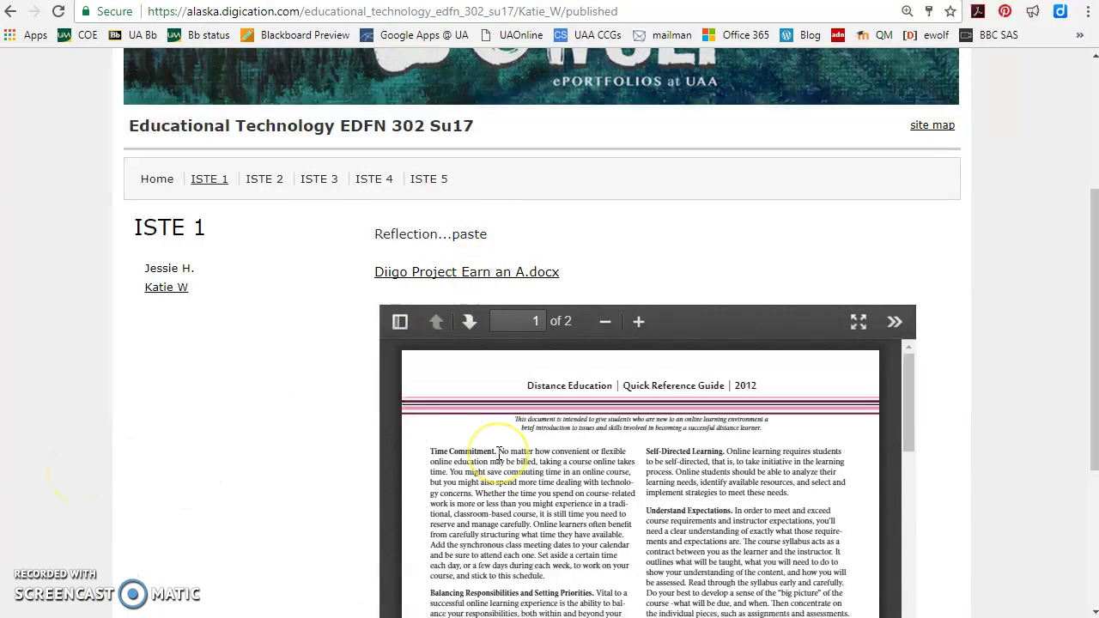
{"action": "scroll", "coordinate": [499, 456], "scroll_direction": "up", "scroll_amount": 2}
{"action": "scroll", "coordinate": [501, 461], "scroll_direction": "up", "scroll_amount": 1}
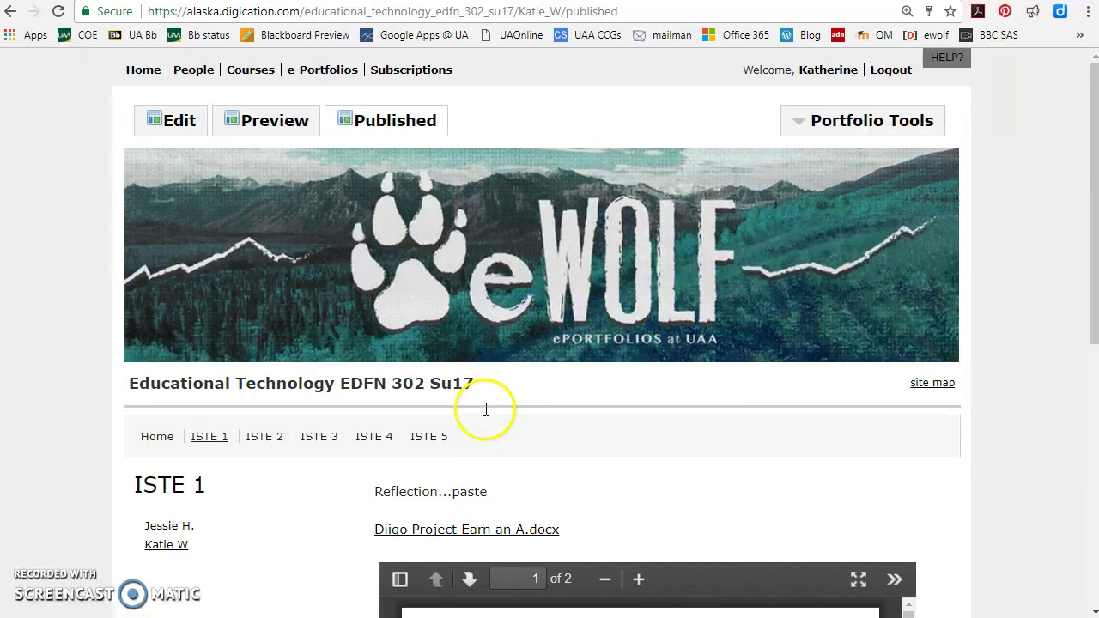
Step: Return to editing the page, reopen its Rich Text module and append "add more here" to the reflection line
{"action": "left_click", "coordinate": [186, 123]}
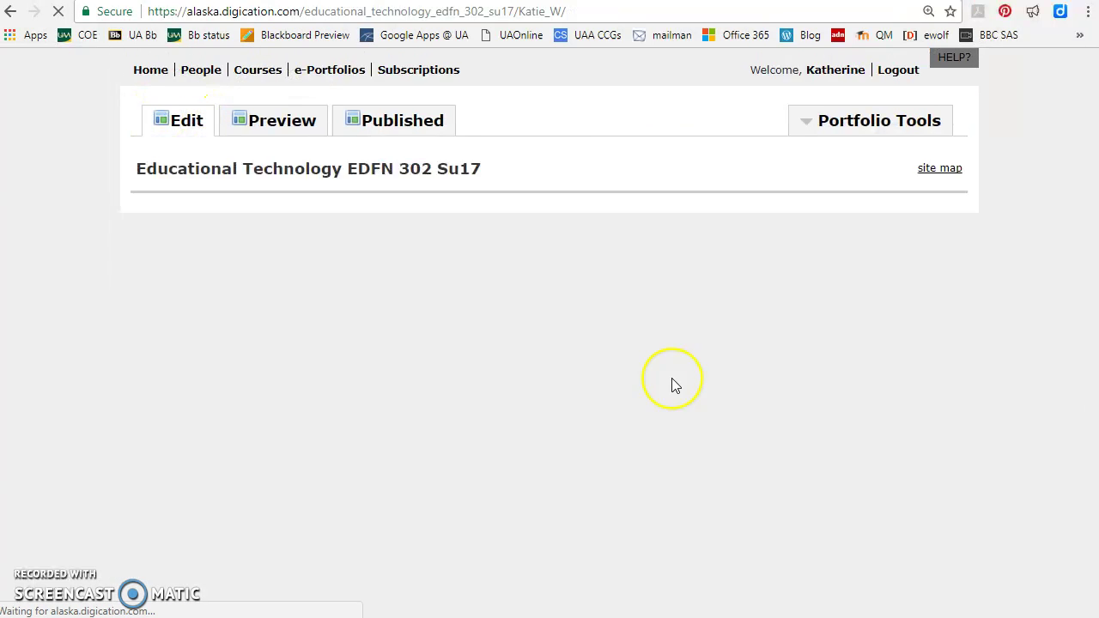
{"action": "scroll", "coordinate": [667, 381], "scroll_direction": "down", "scroll_amount": 4}
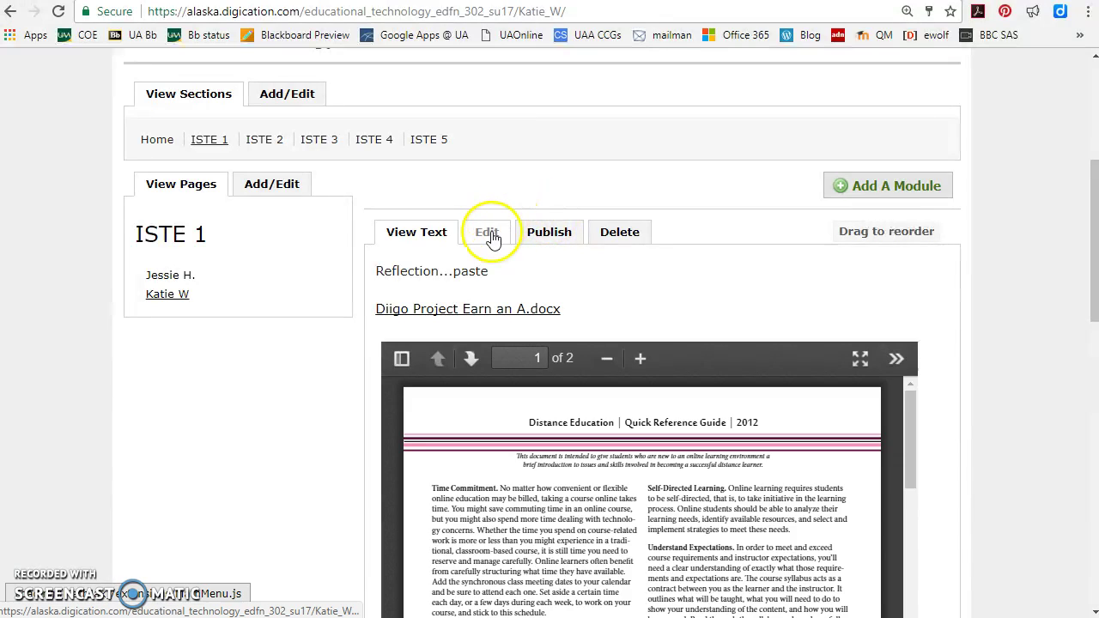
{"action": "left_click", "coordinate": [503, 230]}
{"action": "left_click", "coordinate": [535, 429]}
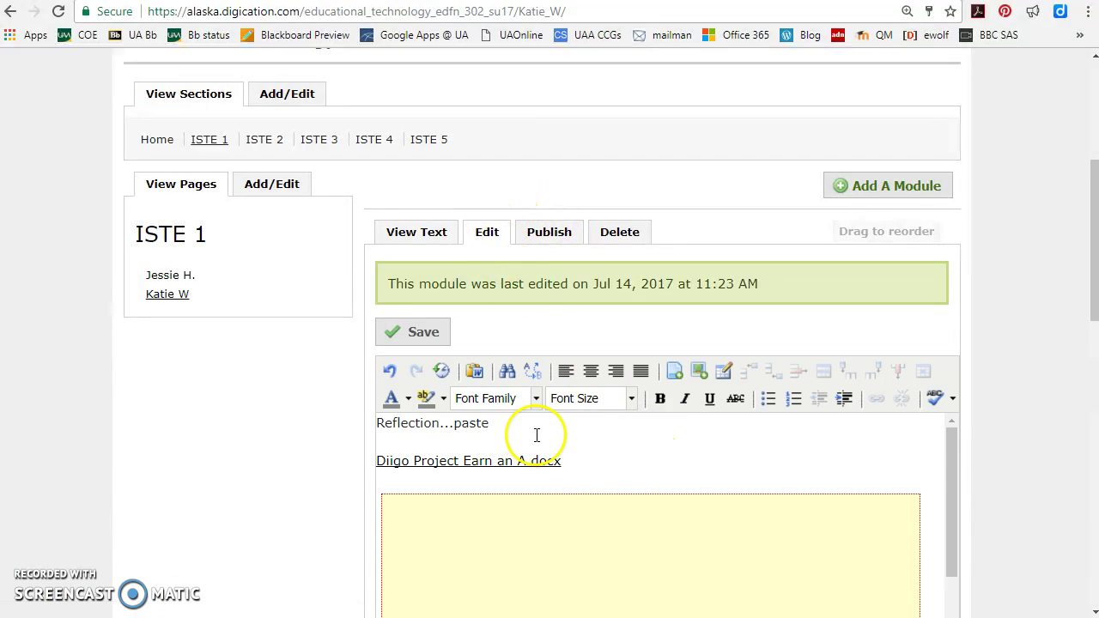
{"action": "type", "text": "n"}
{"action": "key", "text": "BackSpace"}
{"action": "type", "text": "add more here"}
{"action": "key", "text": "BackSpace"}
{"action": "key", "text": "BackSpace"}
{"action": "type", "text": "ere"}
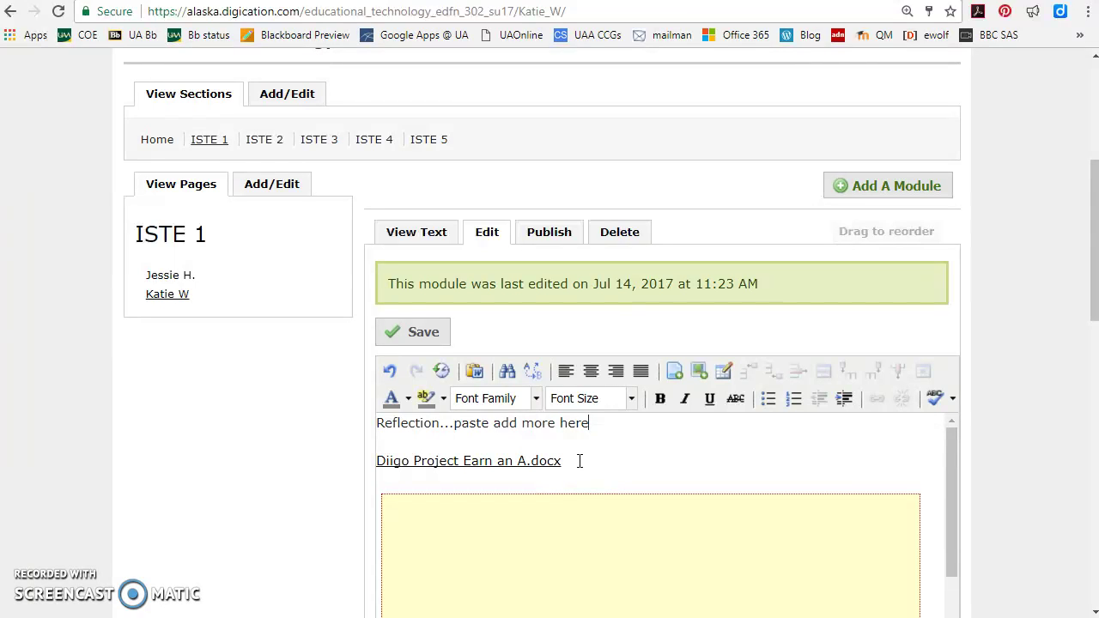
{"action": "left_click", "coordinate": [594, 479]}
{"action": "left_click", "coordinate": [610, 481]}
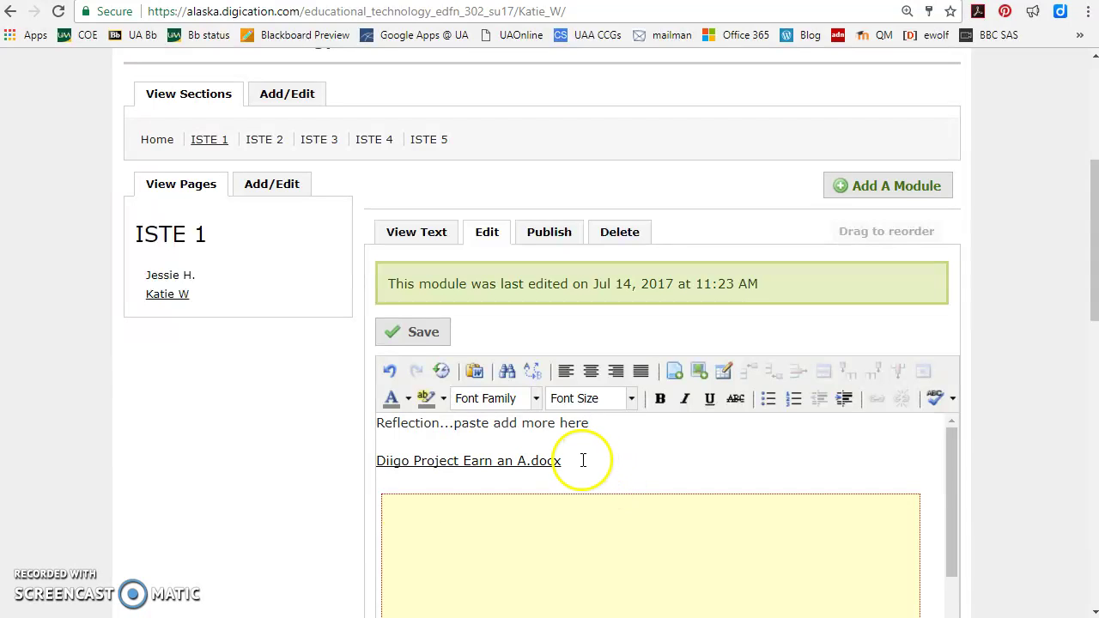